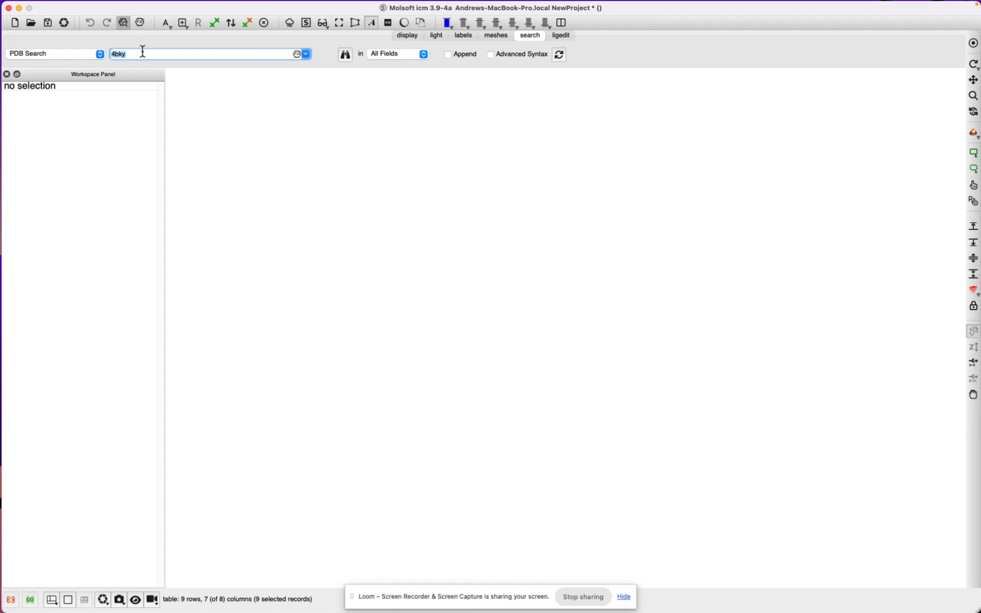
# Step: Search the PDB for entry 4bky and load its structure
pyautogui.press('alt+super+8')
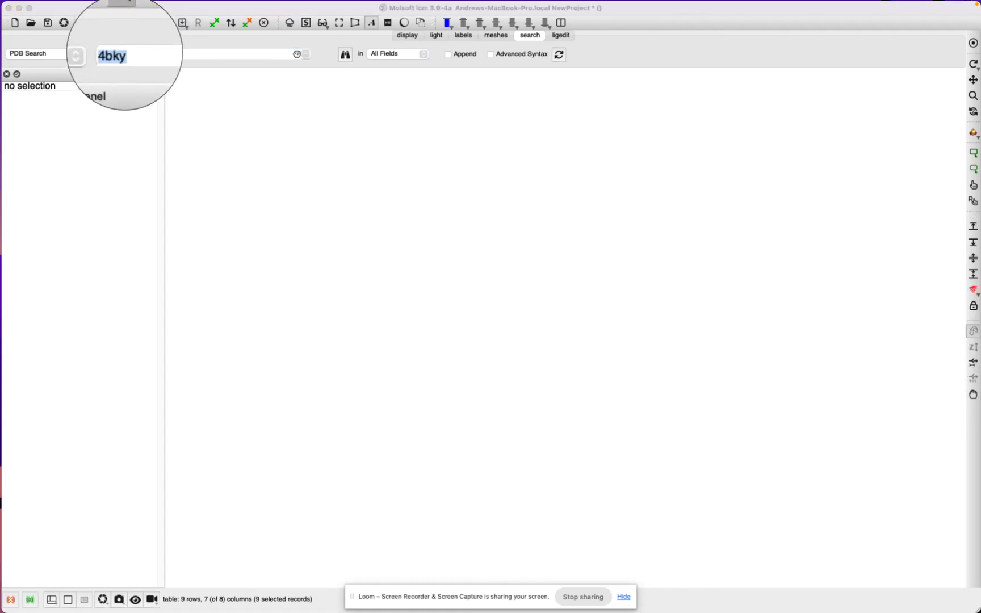
pyautogui.press('alt+super+8')
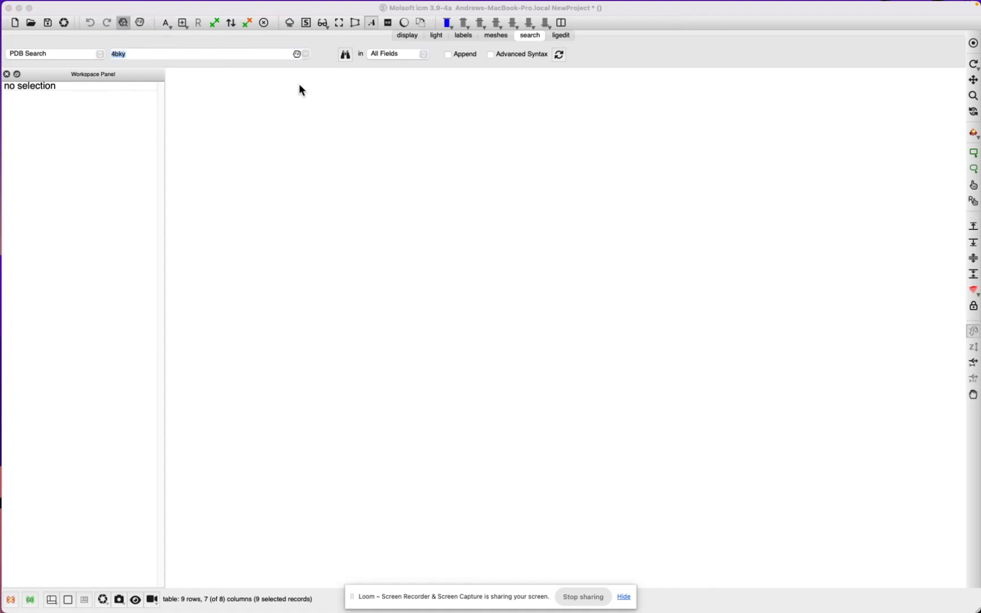
pyautogui.click(345, 55)
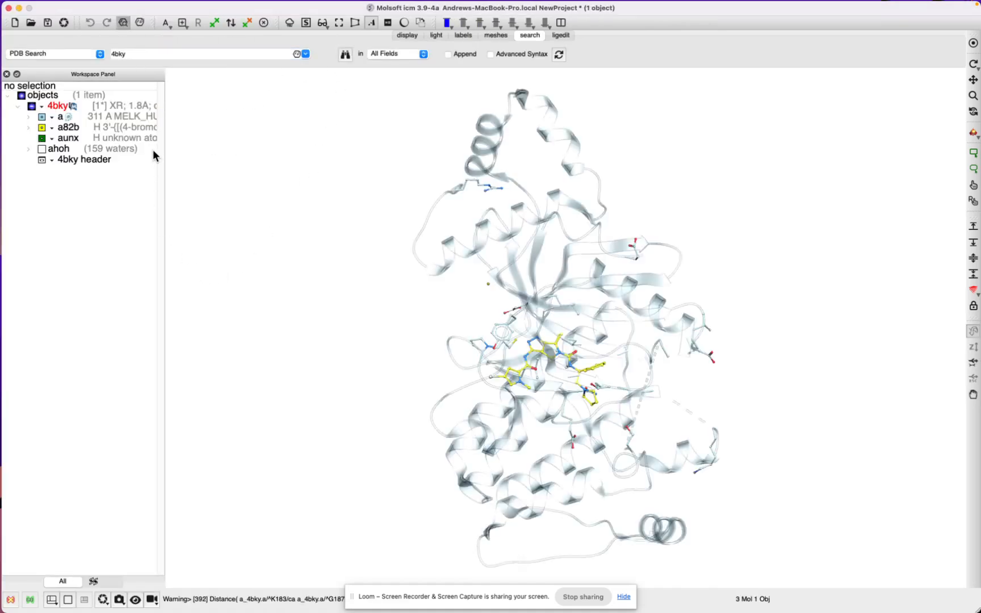
pyautogui.press('alt+super+8')
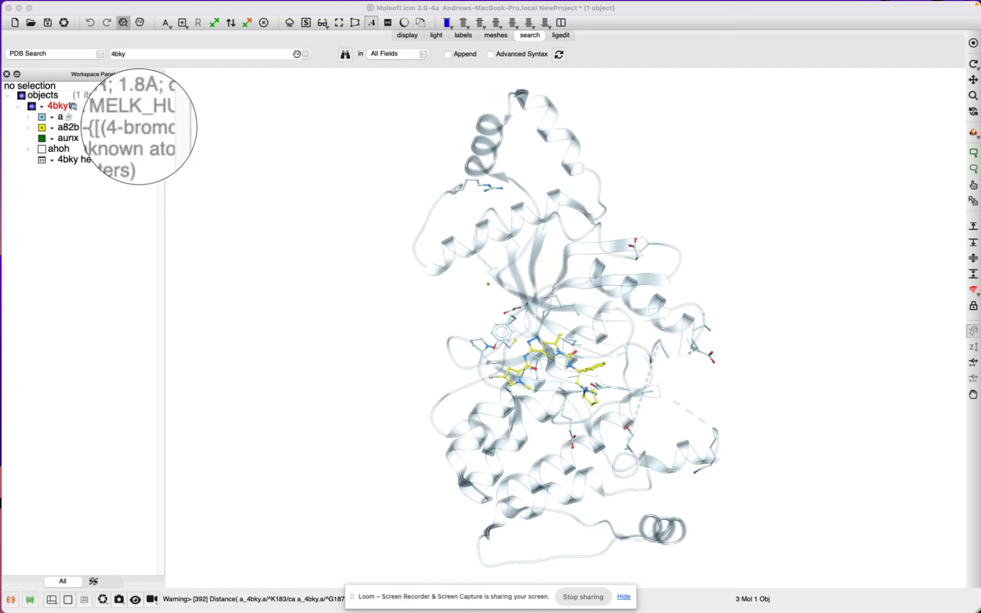
pyautogui.press('alt+super+8')
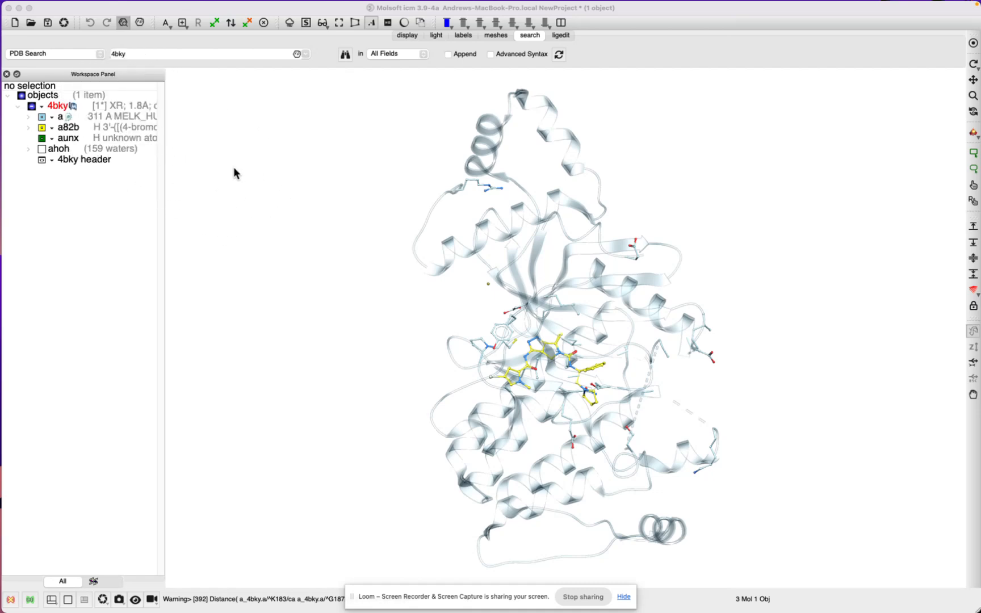
# Step: Convert the 4bky structure to an ICM object, keeping tight waters, optimizing hydrogens and replacing the original
pyautogui.rightClick(112, 105)
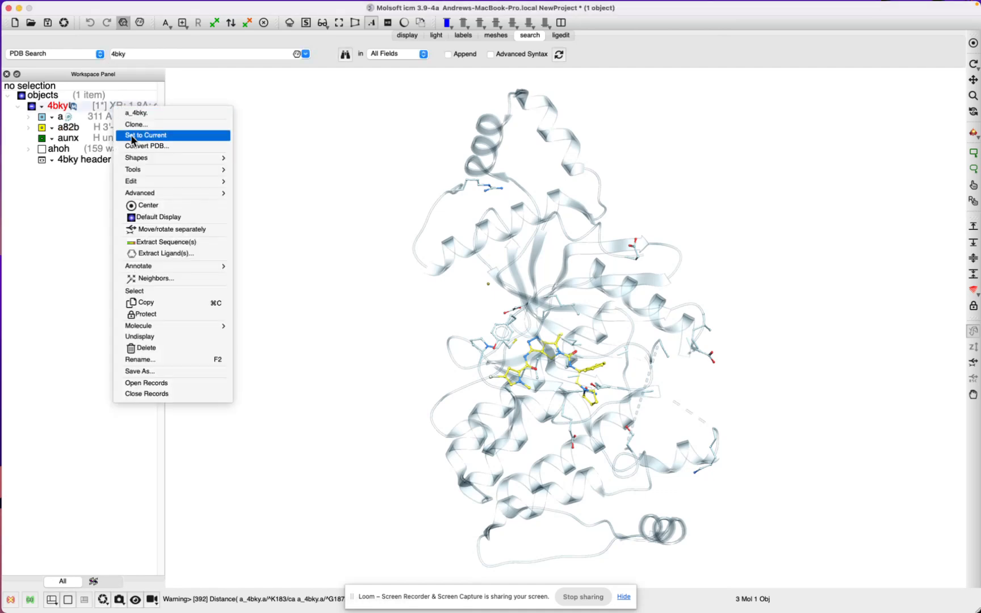
pyautogui.click(148, 147)
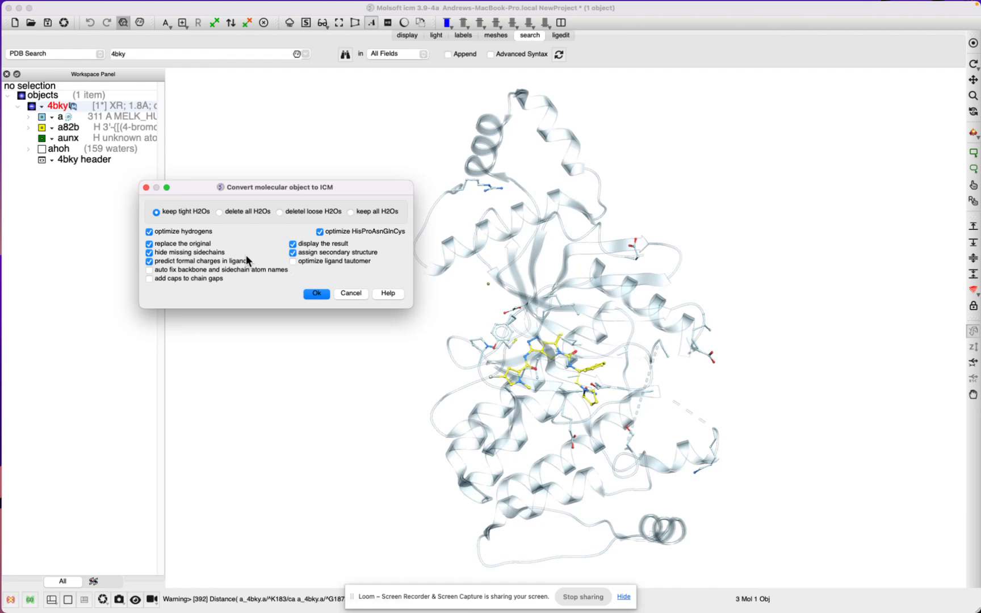
pyautogui.click(317, 294)
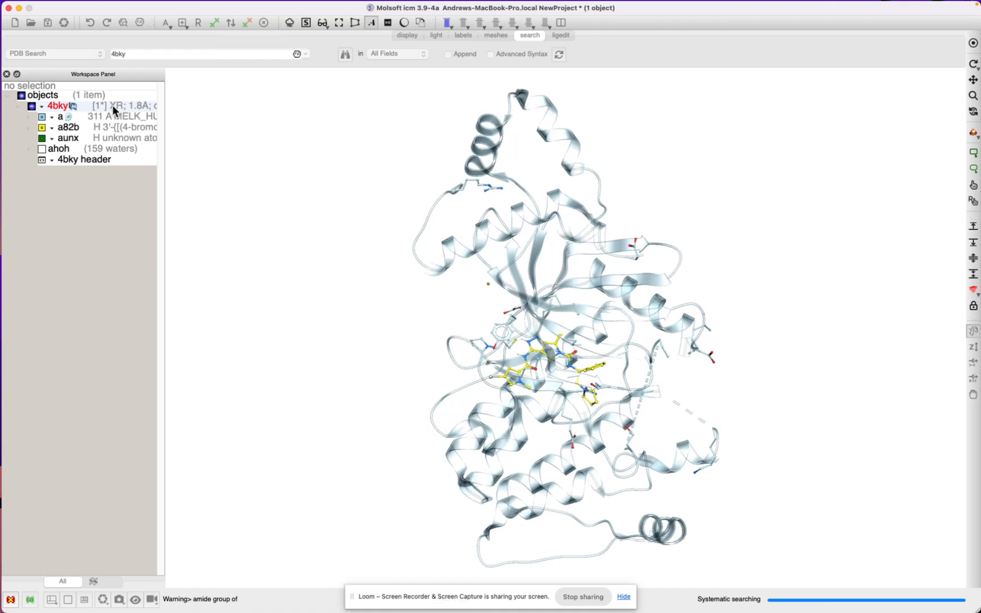
pyautogui.hotkey('ctrl', 'alt', 'm')
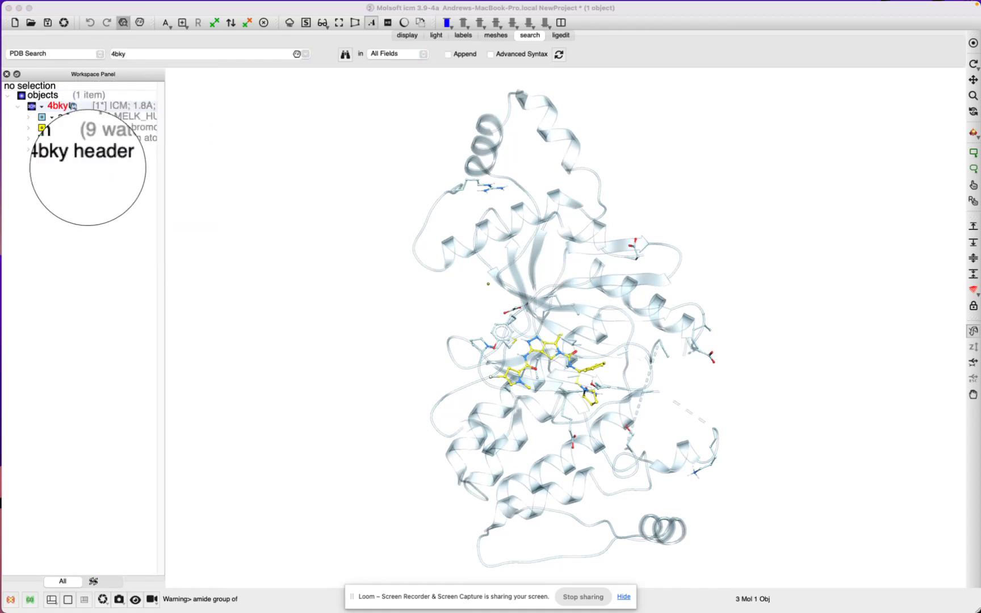
pyautogui.press('Escape')
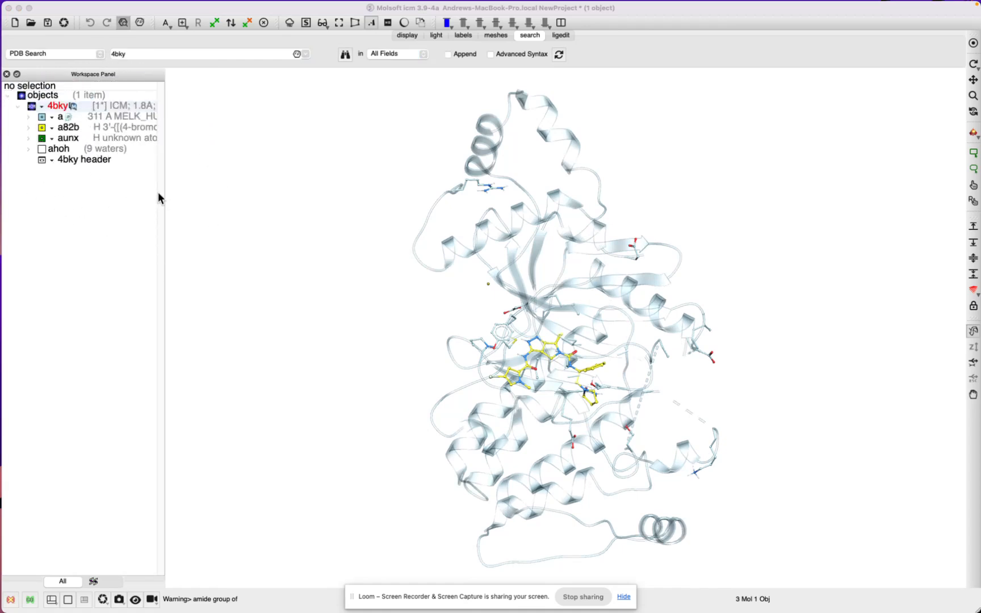
# Step: Hide protein chain a and the aunx atom so only ligand a82b is displayed, centre the view on it and clear the selection
pyautogui.click(42, 118)
pyautogui.click(42, 128)
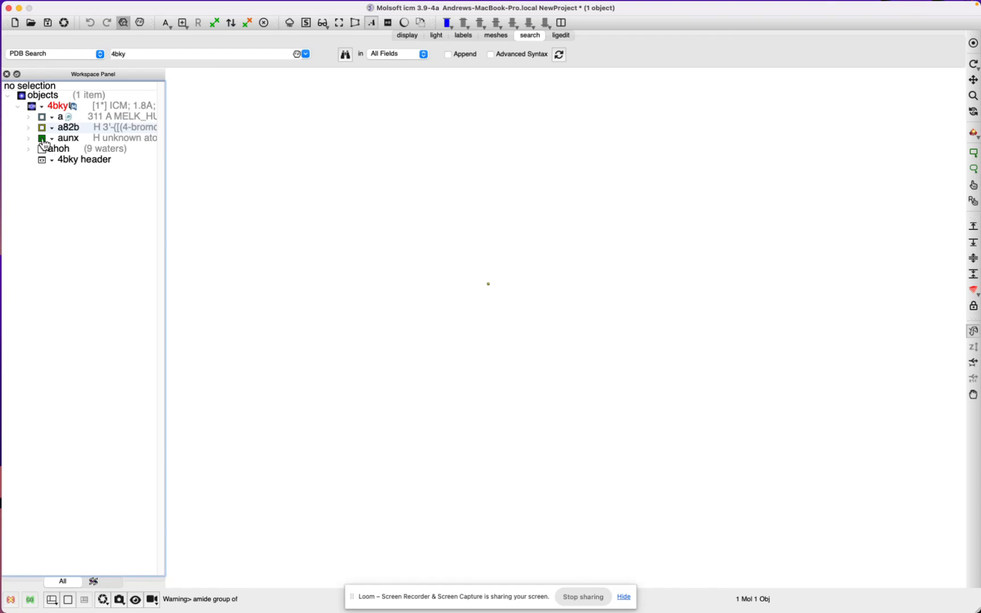
pyautogui.click(42, 138)
pyautogui.click(42, 127)
pyautogui.click(109, 128)
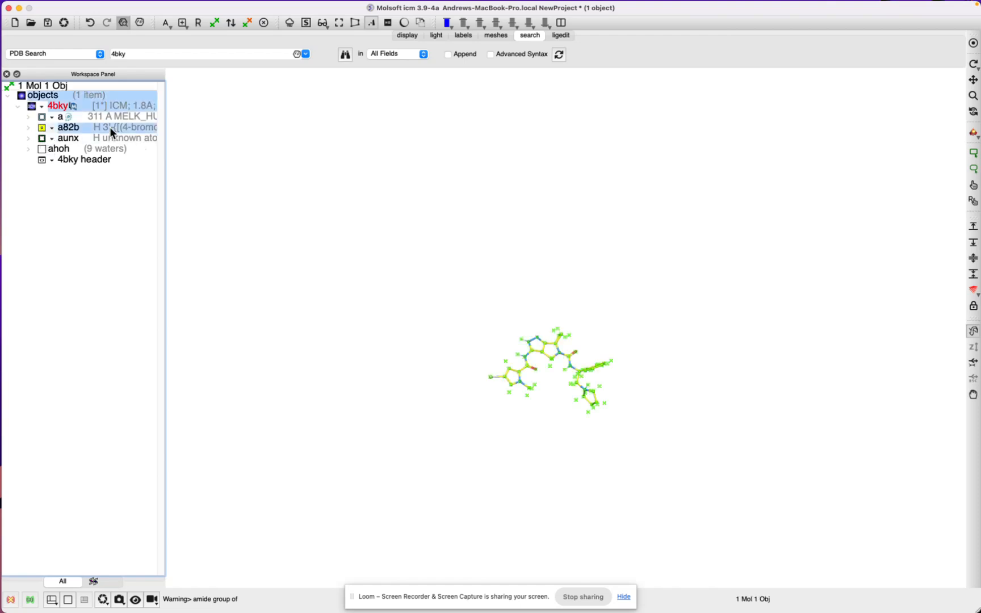
pyautogui.click(973, 43)
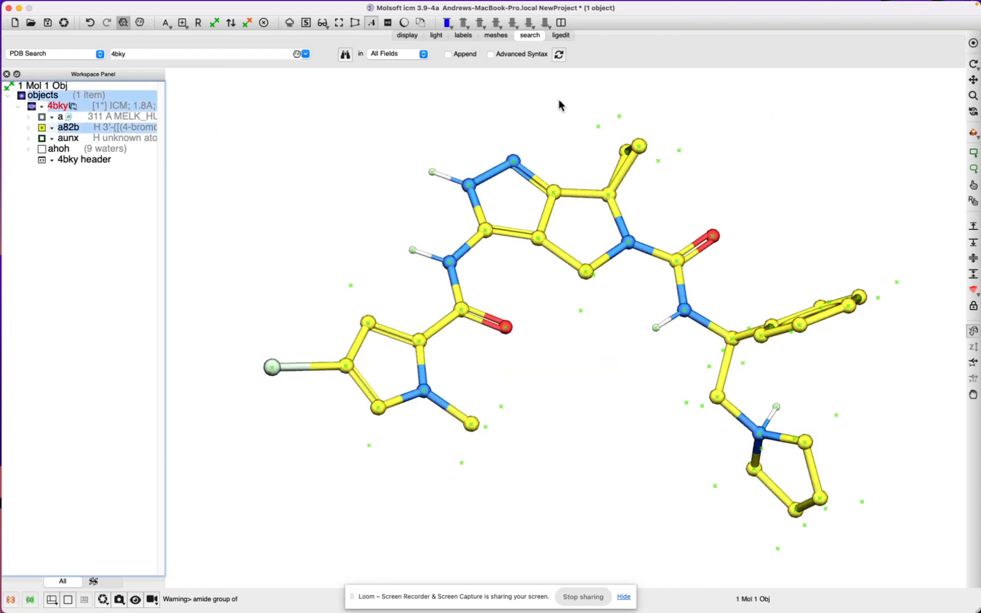
pyautogui.click(548, 122)
# Step: Display the torsion angle variable labels on ligand a82b and inspect its rotatable bonds
pyautogui.click(407, 34)
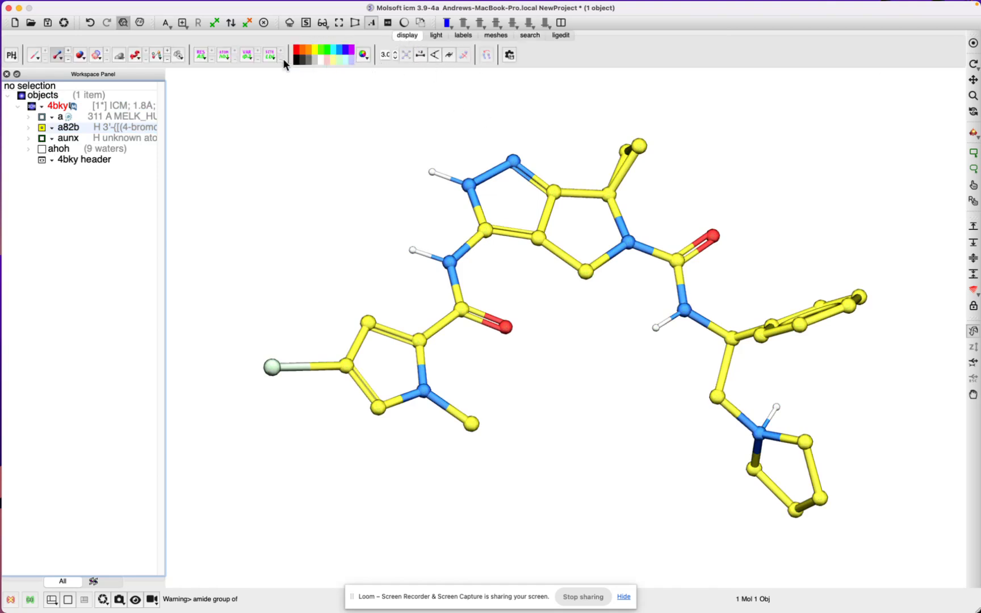
pyautogui.click(244, 54)
pyautogui.click(245, 55)
pyautogui.click(245, 55)
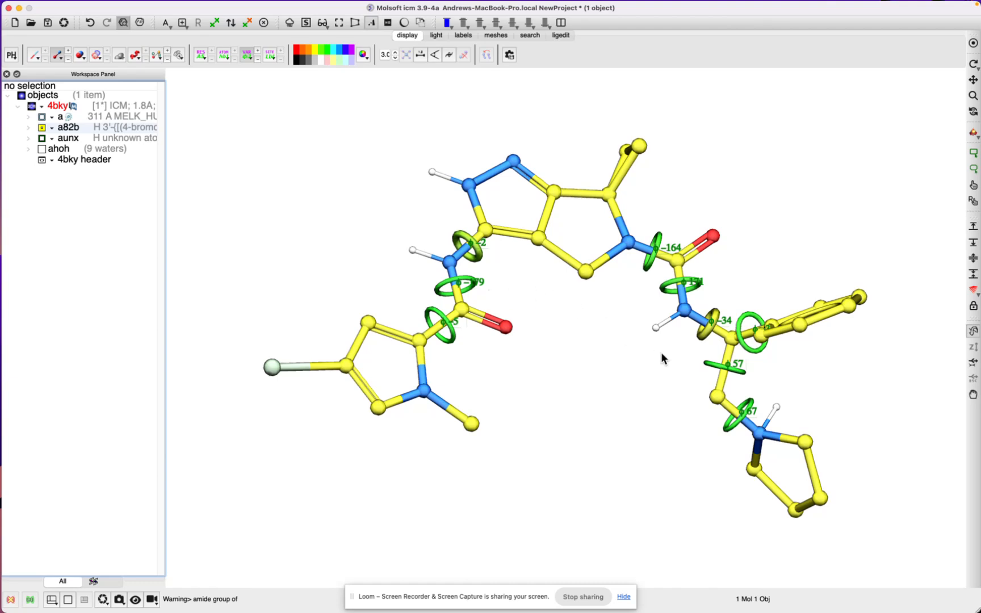
pyautogui.moveTo(662, 358); pyautogui.dragTo(688, 350)
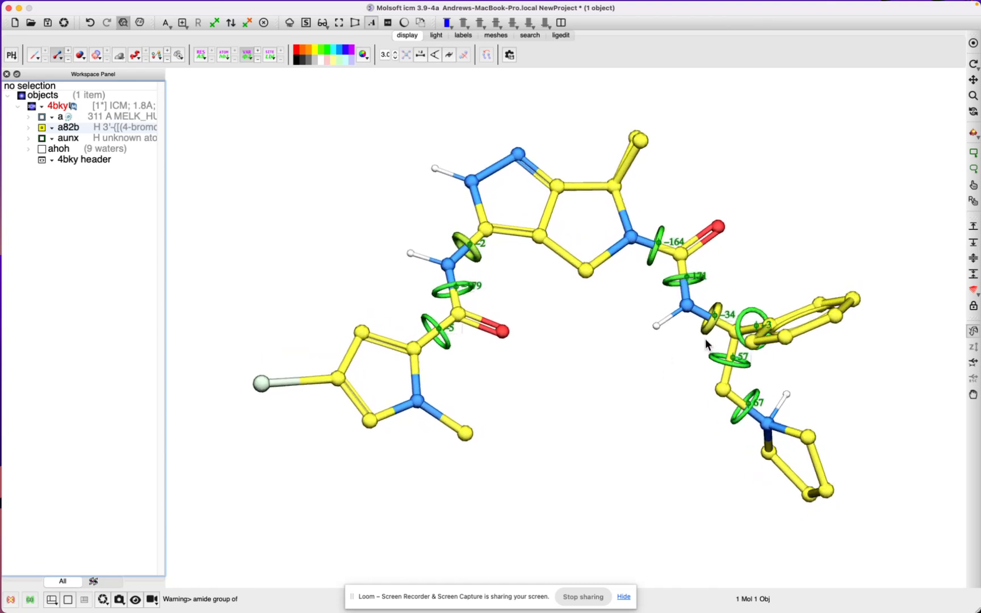
pyautogui.moveTo(709, 346); pyautogui.dragTo(714, 343)
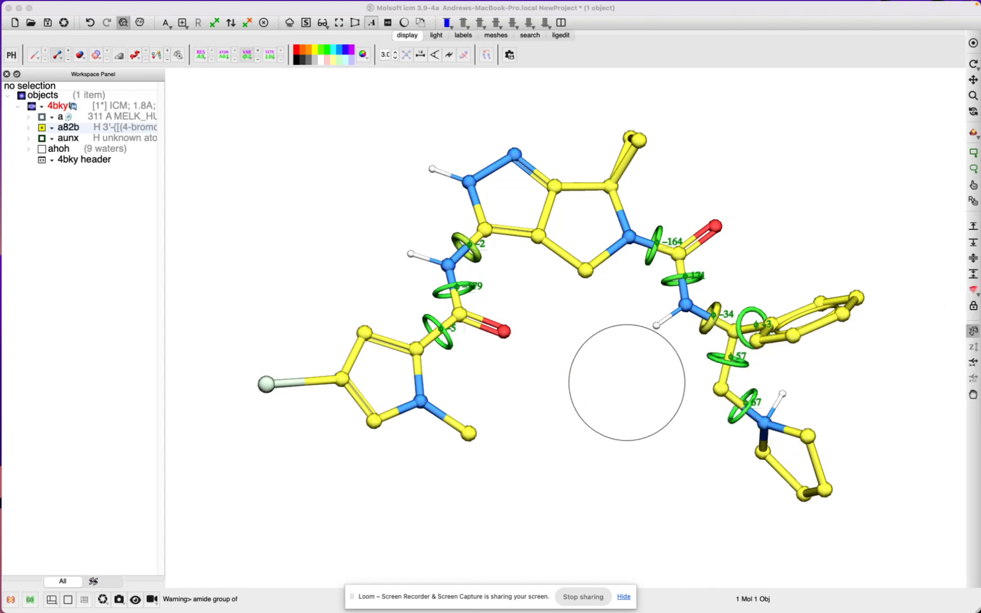
# Step: Rotate the torsion beside the phenyl-bearing carbon to about 114 degrees and the one beside the urea carbonyl to about -165 degrees
pyautogui.click(722, 330)
pyautogui.click(973, 331)
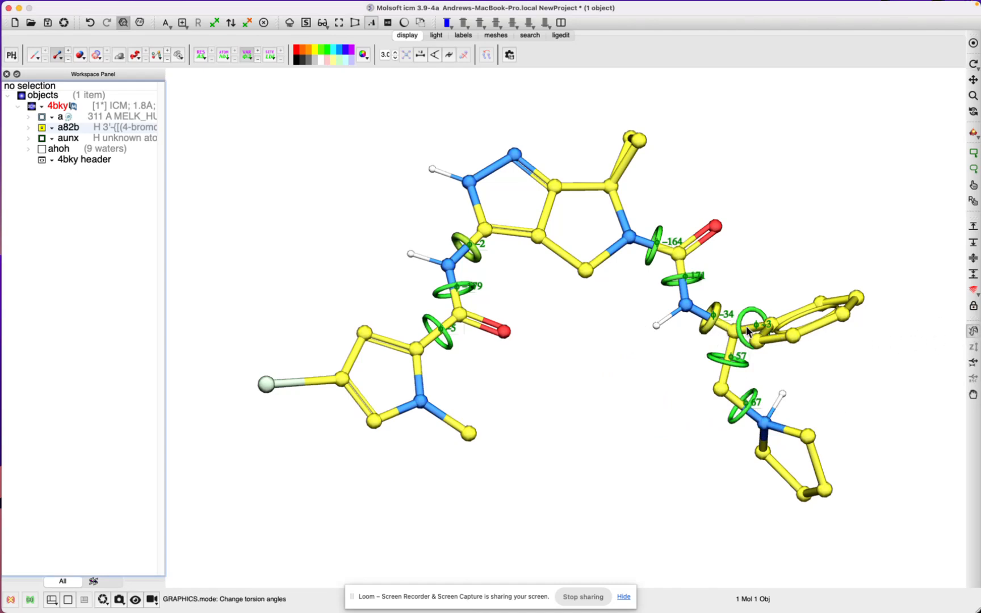
pyautogui.moveTo(722, 330)
pyautogui.mouseDown()
pyautogui.moveTo(743, 269)
pyautogui.moveTo(749, 278)
pyautogui.moveTo(765, 245)
pyautogui.moveTo(721, 286)
pyautogui.moveTo(838, 215)
pyautogui.moveTo(931, 184)
pyautogui.moveTo(818, 241)
pyautogui.mouseUp()
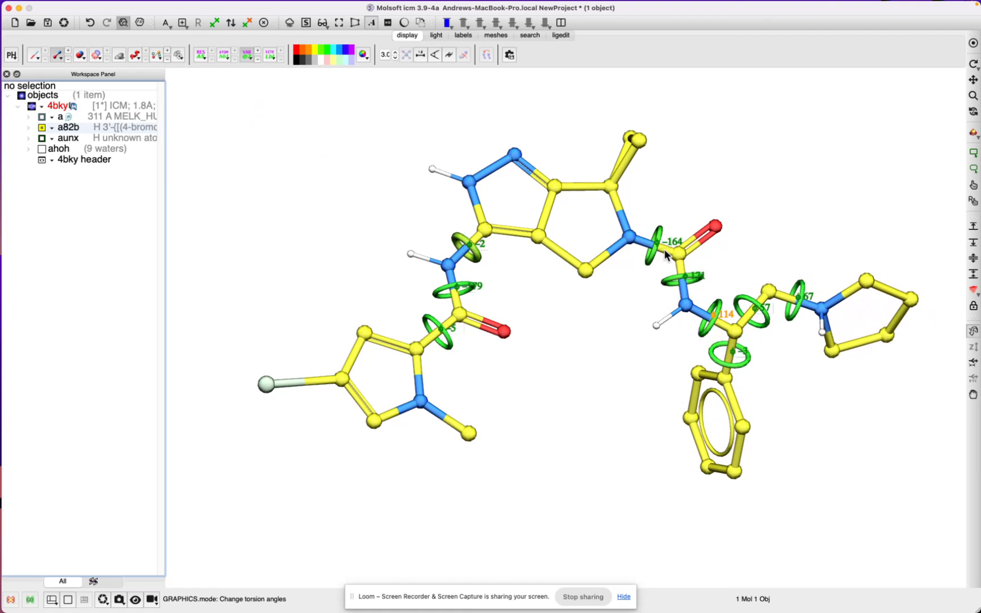
pyautogui.moveTo(667, 255)
pyautogui.mouseDown()
pyautogui.moveTo(666, 247)
pyautogui.moveTo(663, 256)
pyautogui.mouseUp()
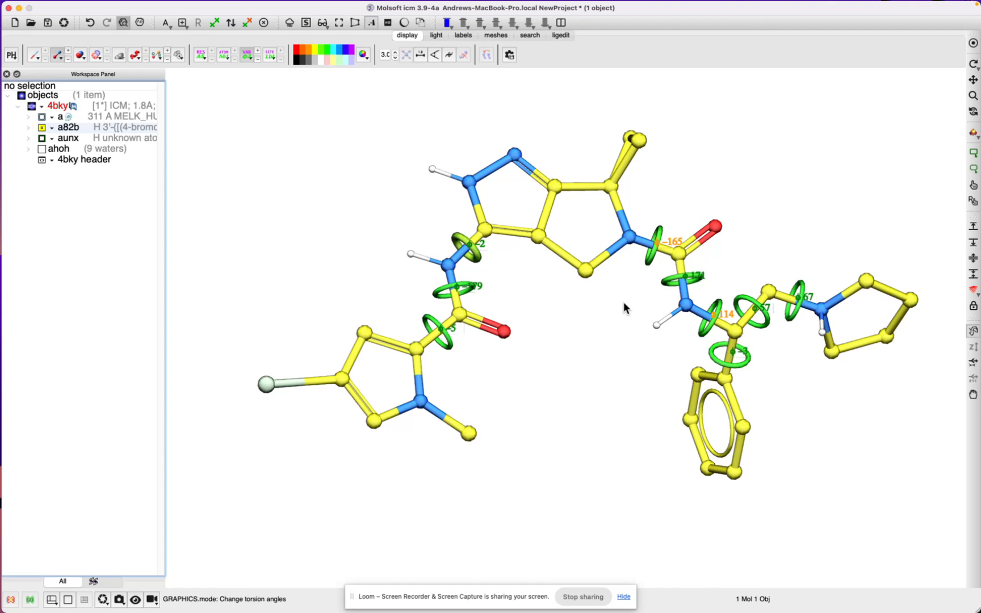
# Step: Extract ligand a82b as a 2D drawing into a new chemical table
pyautogui.rightClick(112, 131)
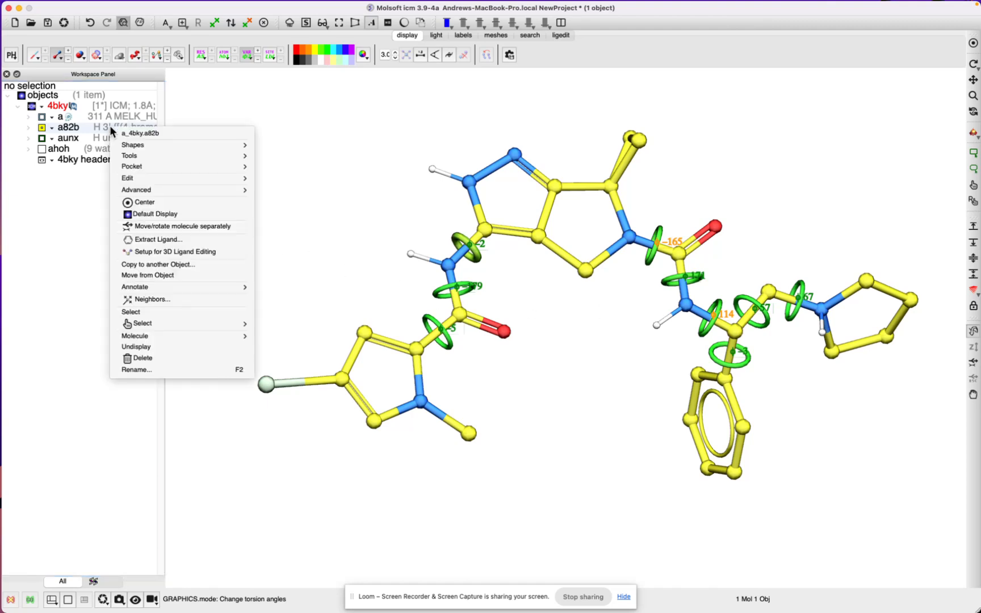
pyautogui.click(158, 240)
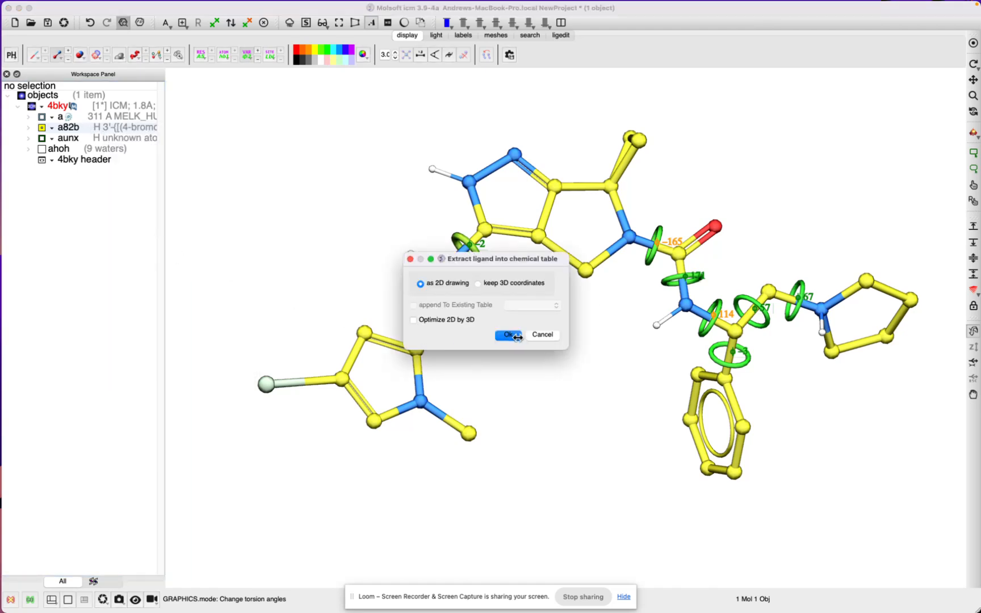
pyautogui.click(516, 335)
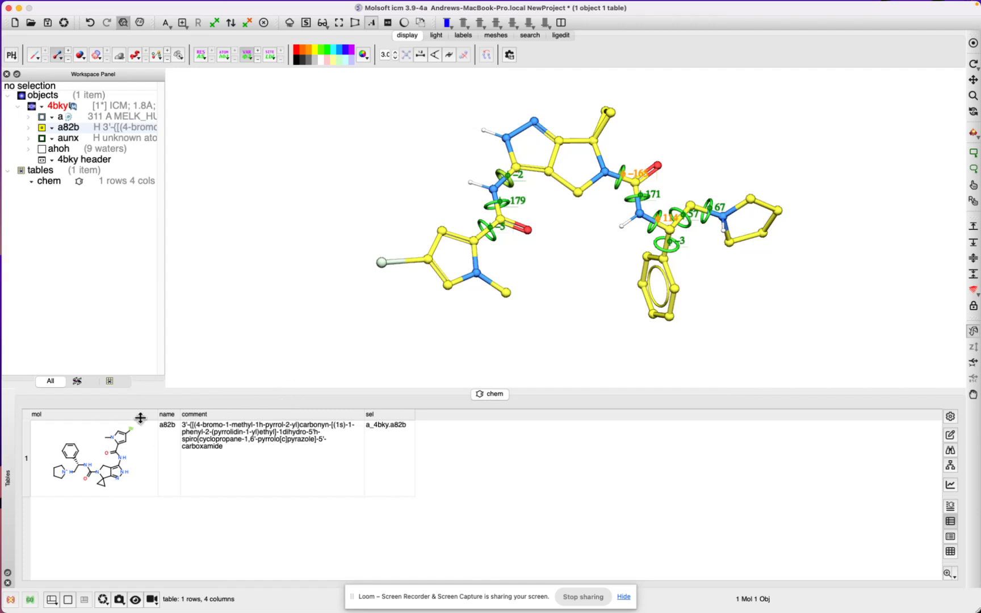
# Step: Generate 3D conformers from the chem table with at most 50 conformations, vicinity 15.00, effort 1.00 and one parallel job, and load the results
pyautogui.moveTo(193, 4)
pyautogui.click(241, 7)
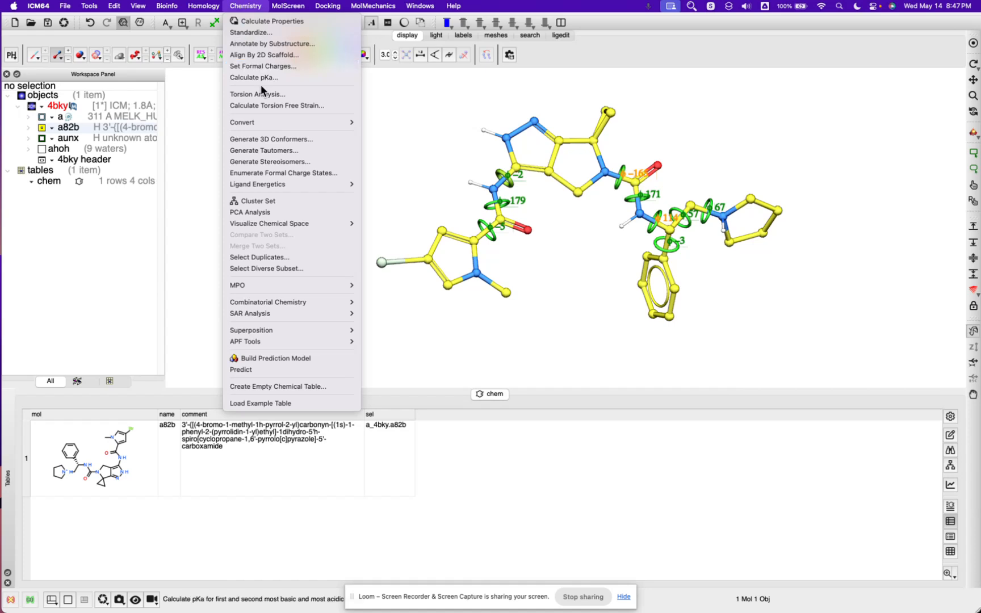
pyautogui.click(266, 141)
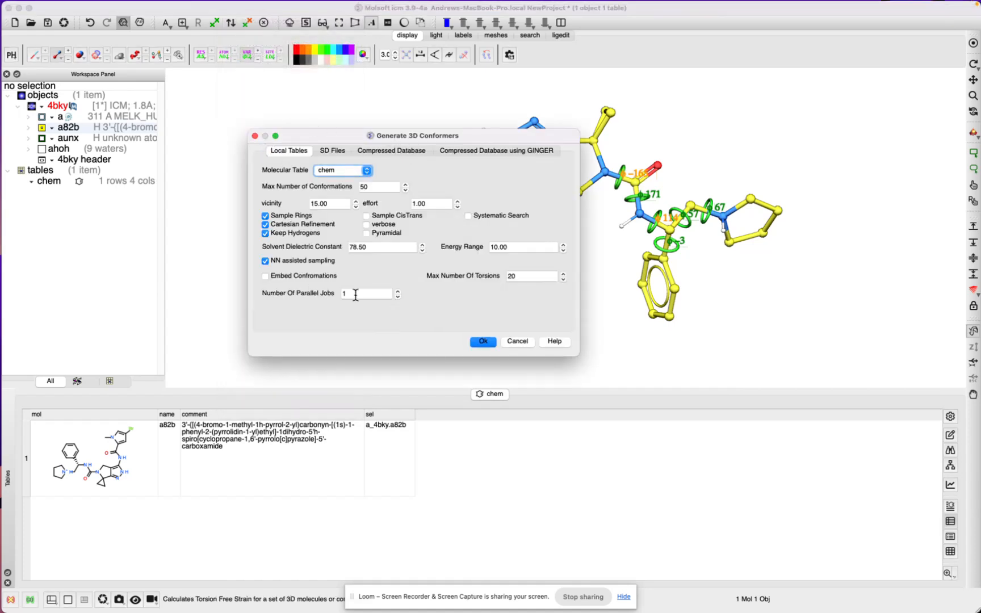
pyautogui.press('alt+super+8')
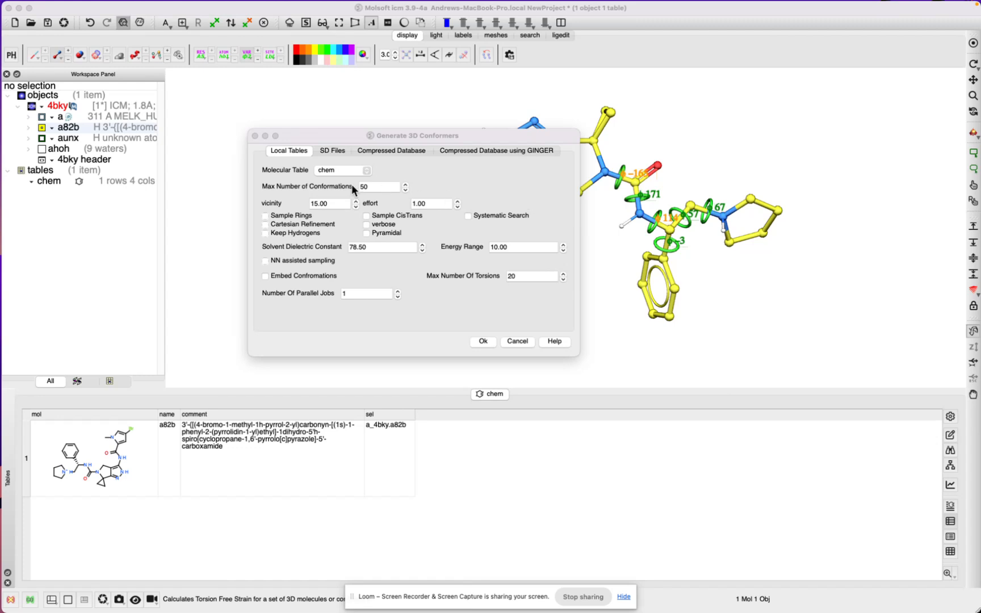
pyautogui.click(333, 151)
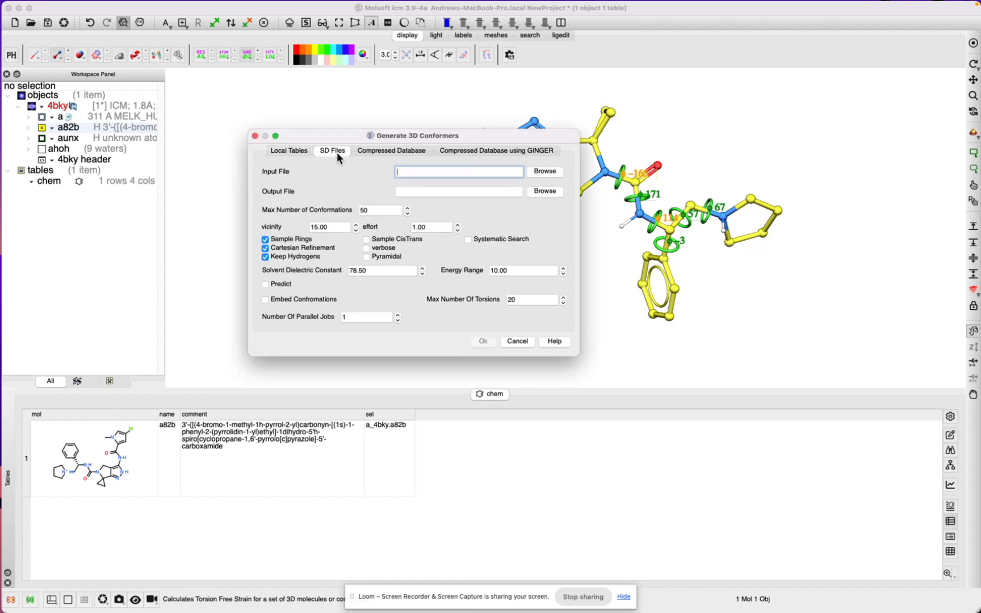
pyautogui.click(290, 150)
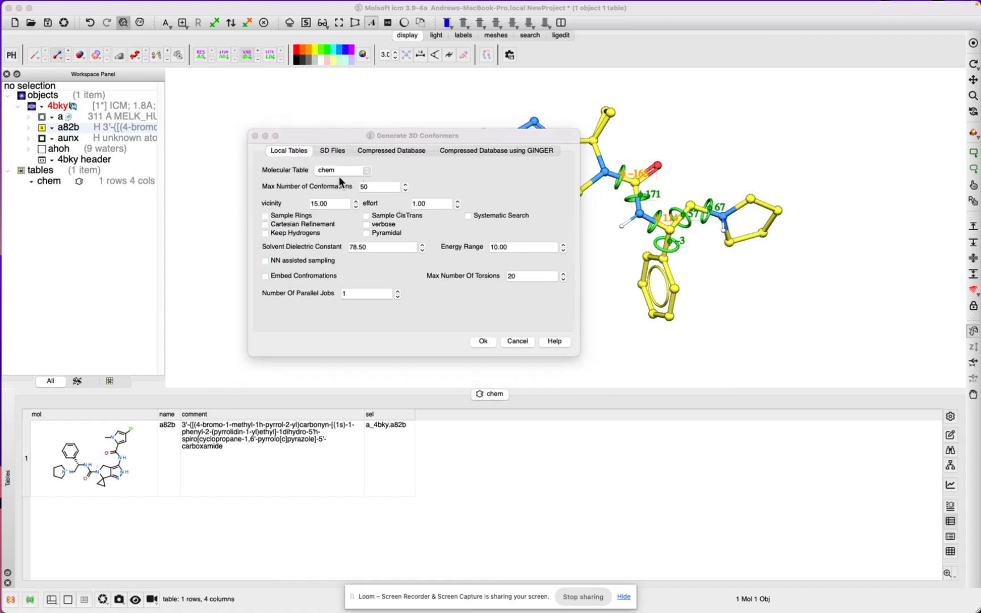
pyautogui.click(286, 197)
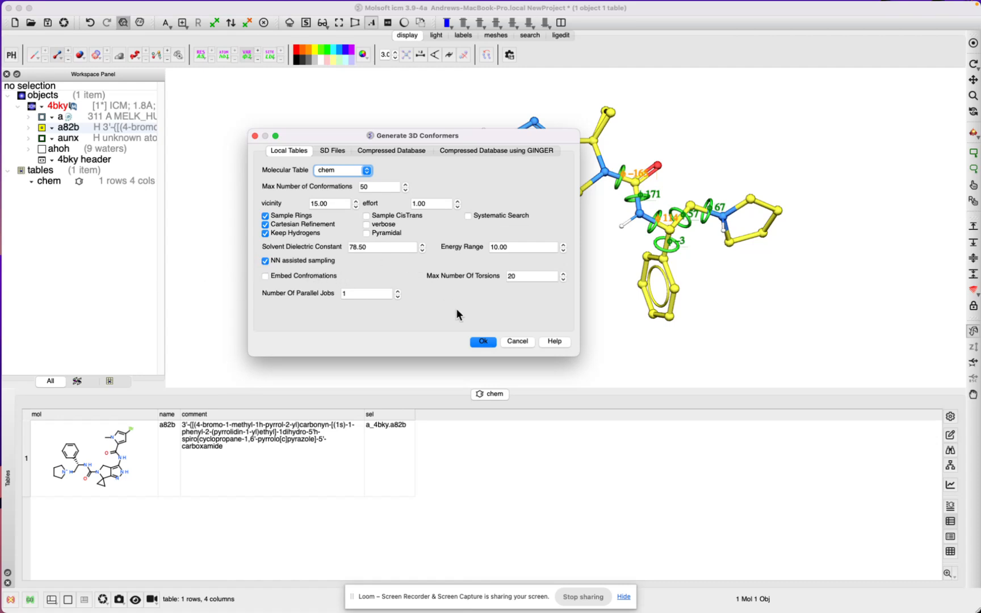
pyautogui.click(347, 294)
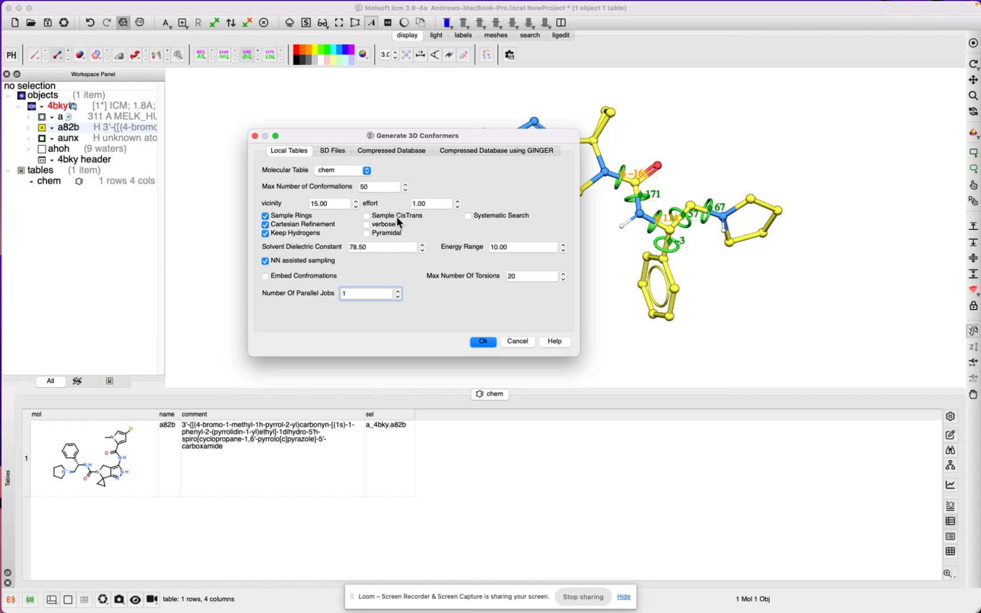
pyautogui.click(483, 342)
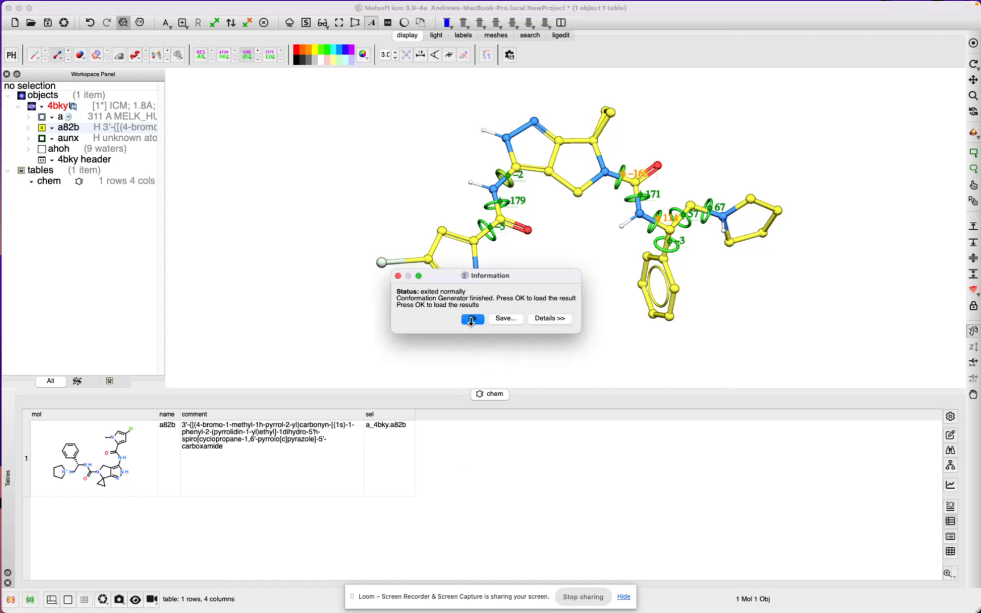
pyautogui.click(471, 319)
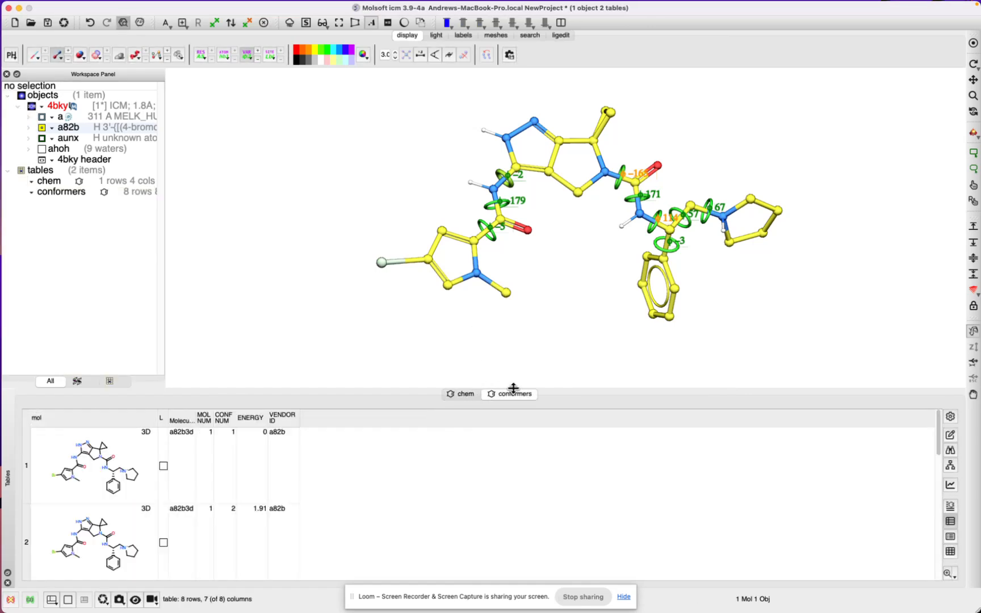
# Step: Hide the 4bky object and display conformers 1 to 5 from the conformers table in the 3D view
pyautogui.scroll(-6, 349, 442)
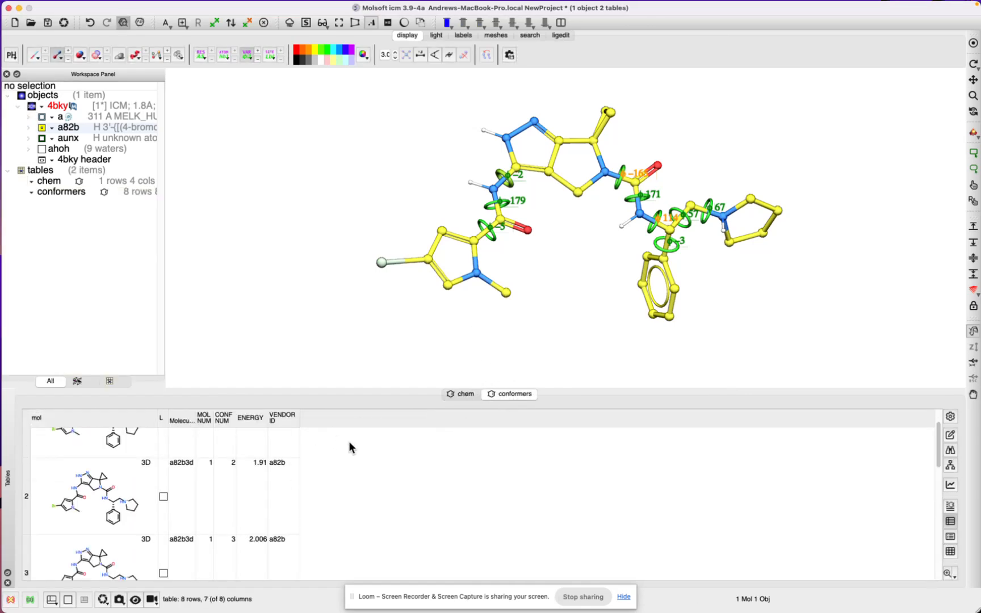
pyautogui.scroll(6, 347, 443)
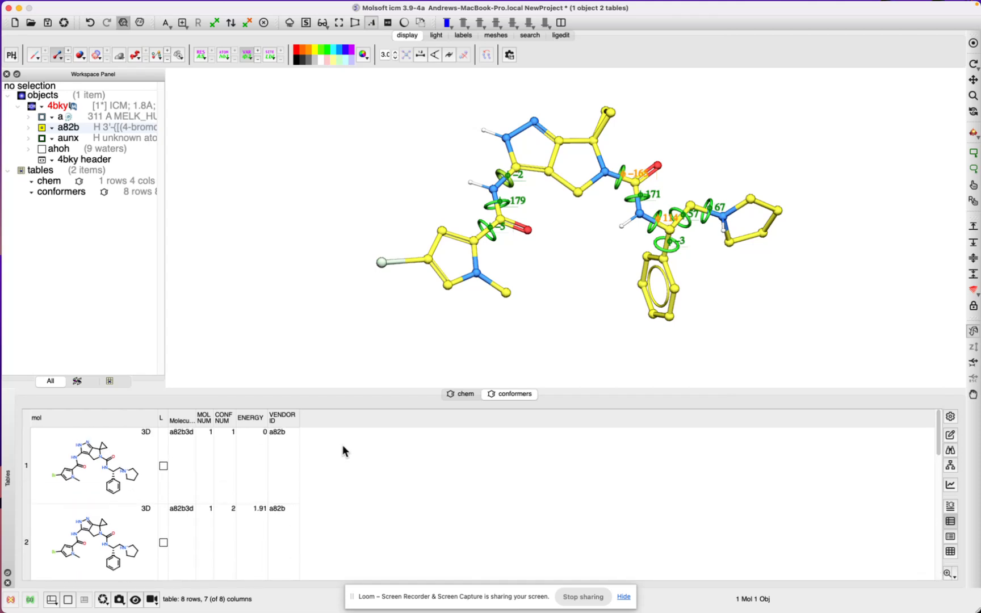
pyautogui.click(32, 105)
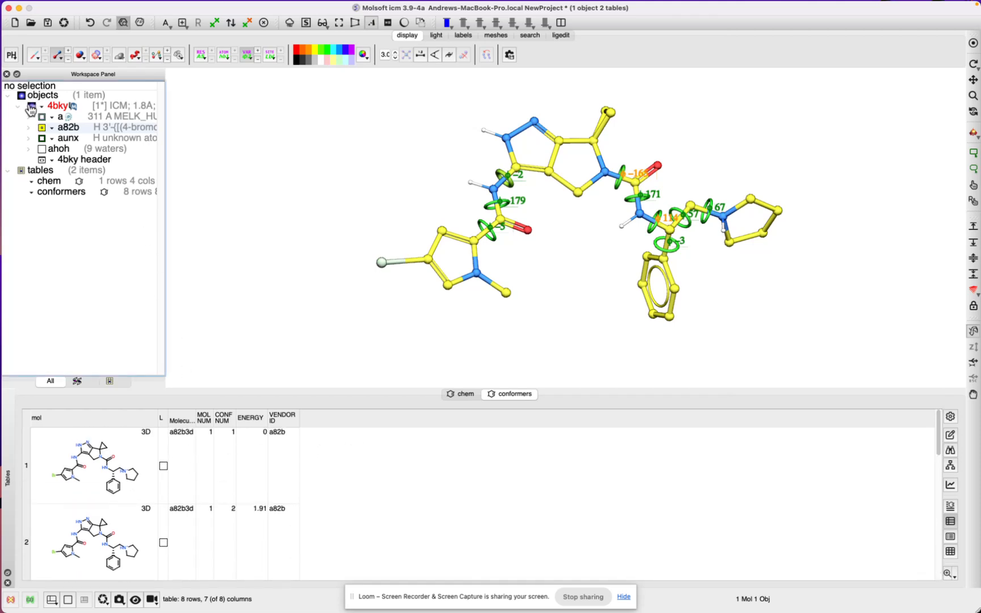
pyautogui.click(163, 467)
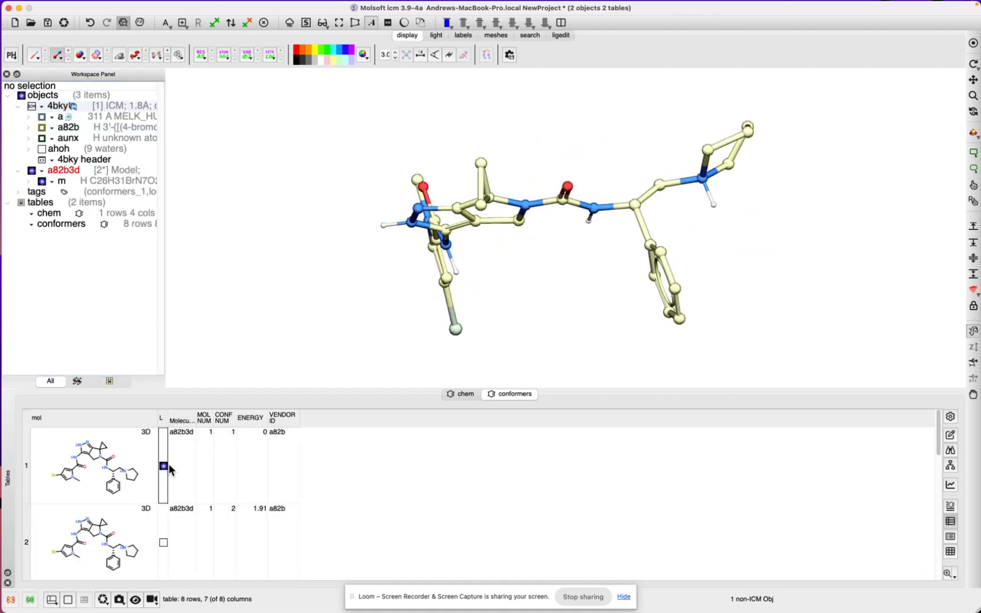
pyautogui.click(163, 542)
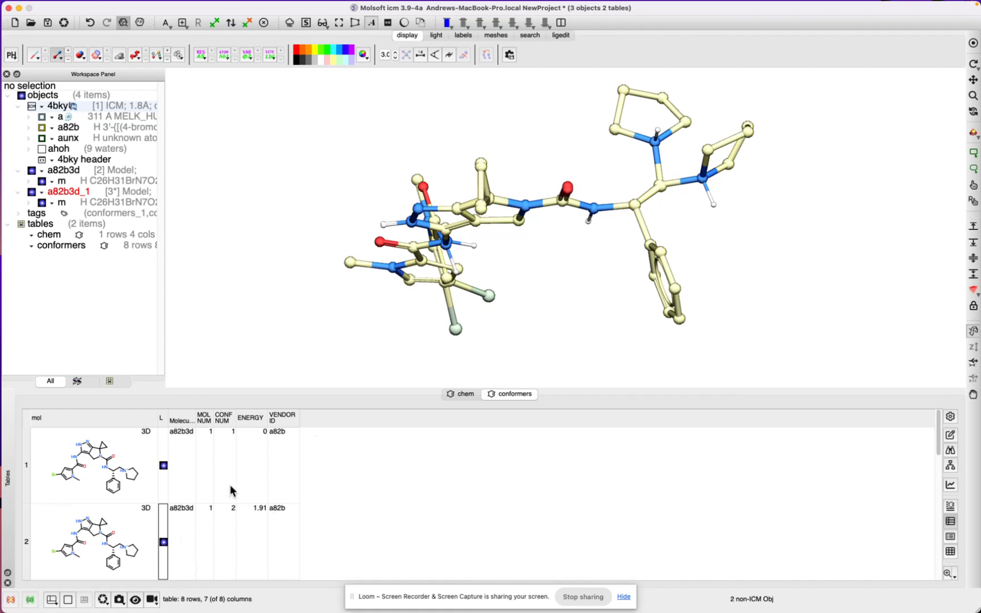
pyautogui.scroll(-2, 175, 539)
pyautogui.click(167, 571)
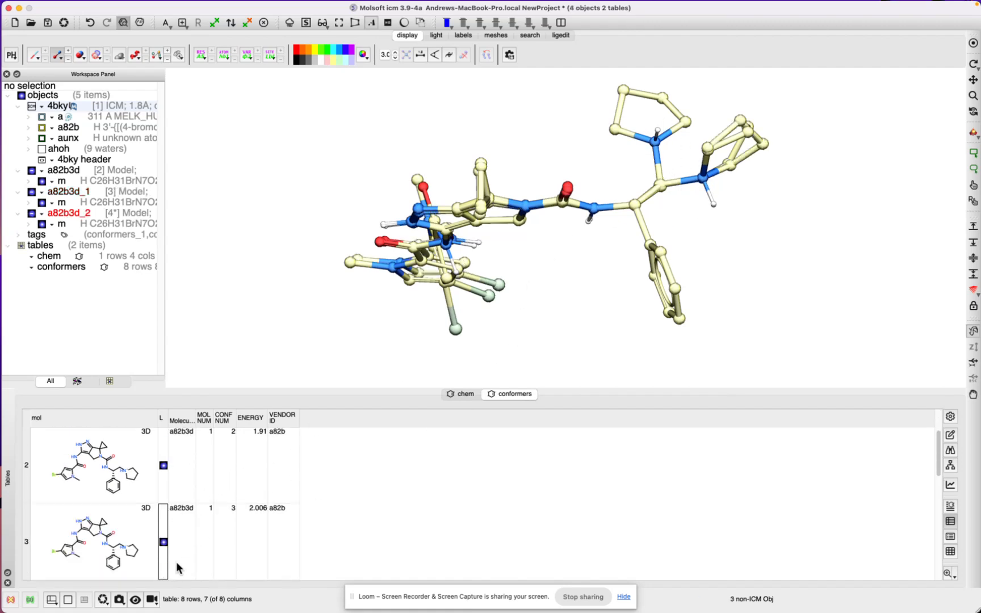
pyautogui.scroll(-2, 177, 566)
pyautogui.click(164, 536)
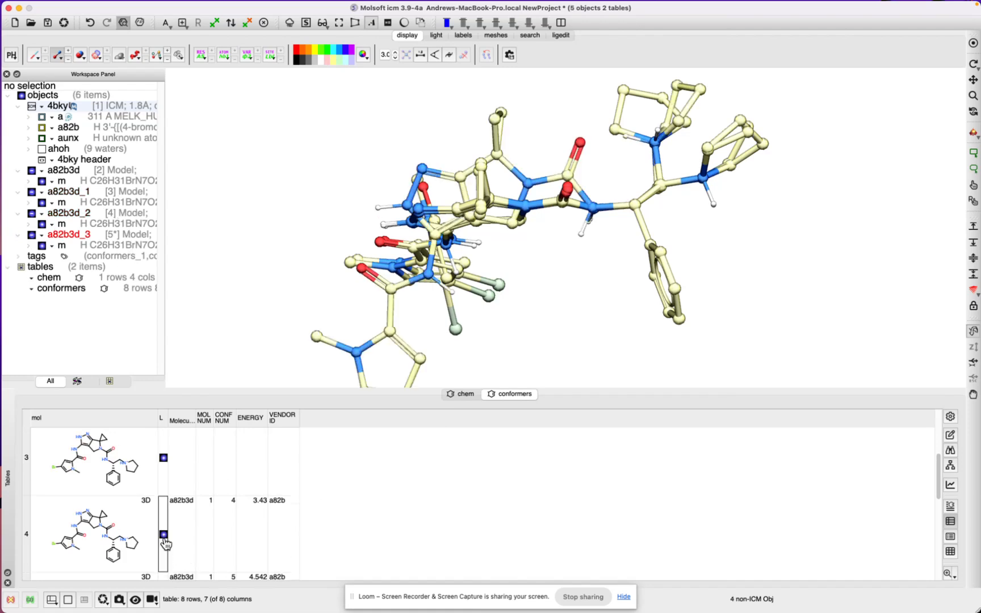
pyautogui.scroll(-2, 165, 544)
pyautogui.click(164, 520)
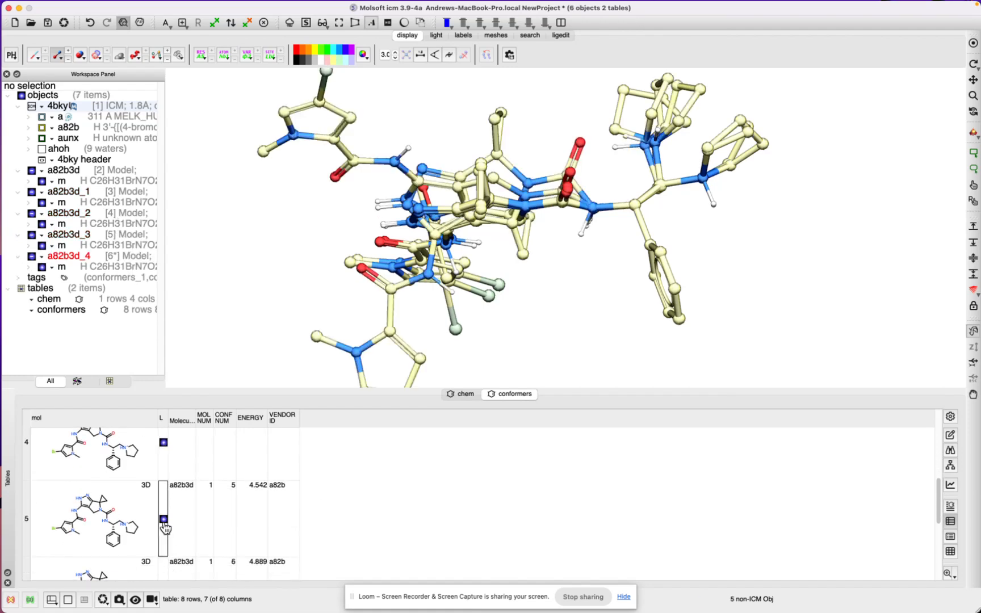
# Step: Remove conformers 1 to 4 from the 3D view so that only conformer 5 is displayed
pyautogui.scroll(8, 168, 483)
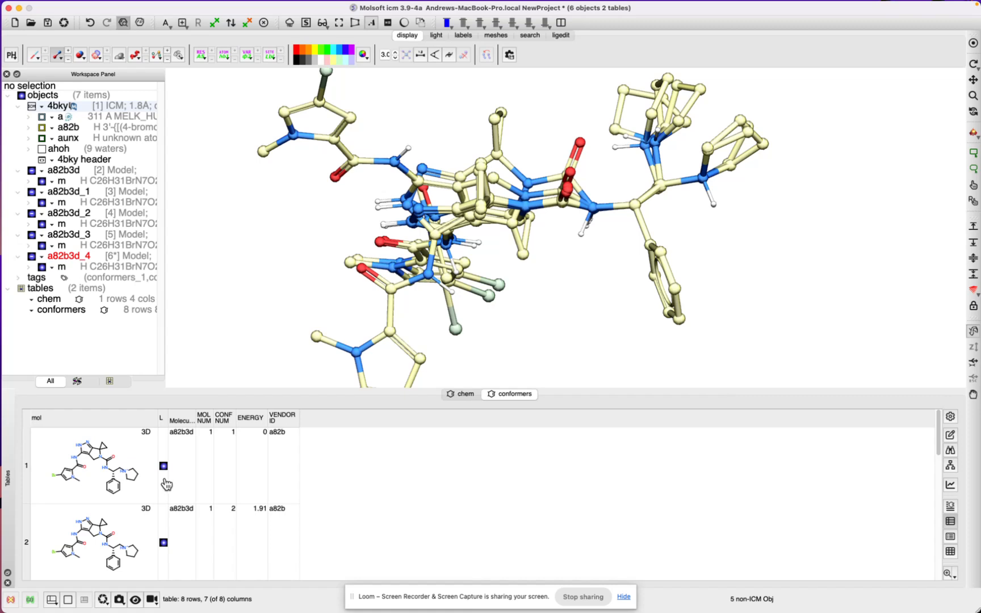
pyautogui.click(163, 465)
pyautogui.click(163, 542)
pyautogui.scroll(-2, 171, 548)
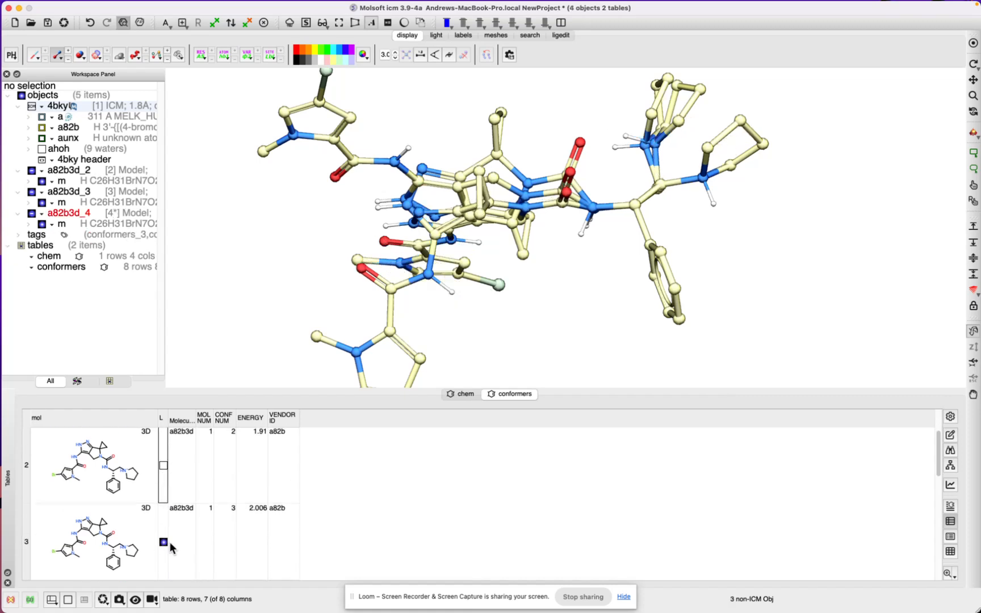
pyautogui.click(163, 542)
pyautogui.scroll(-2, 171, 548)
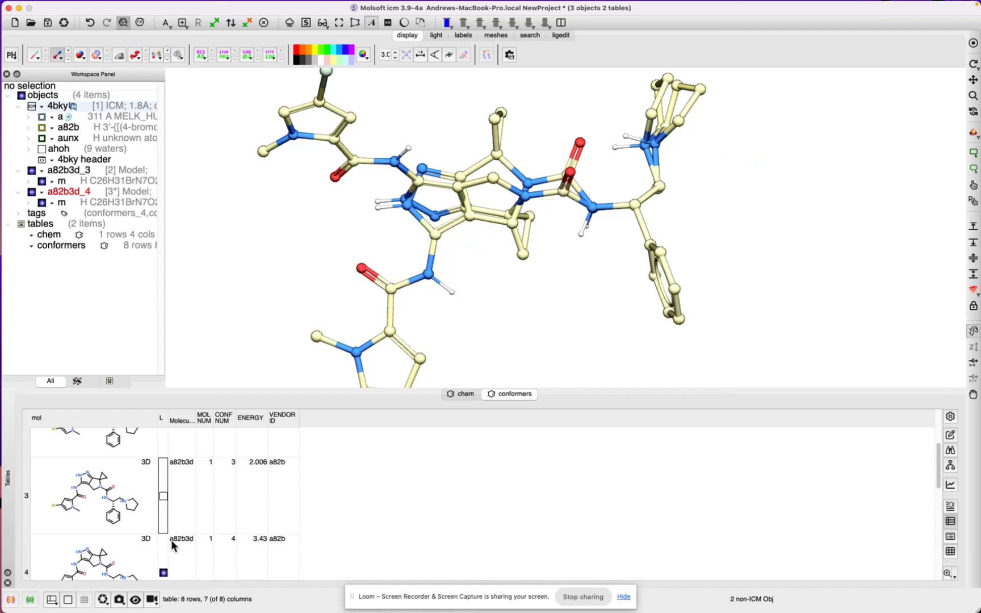
pyautogui.click(163, 573)
pyautogui.scroll(4, 381, 486)
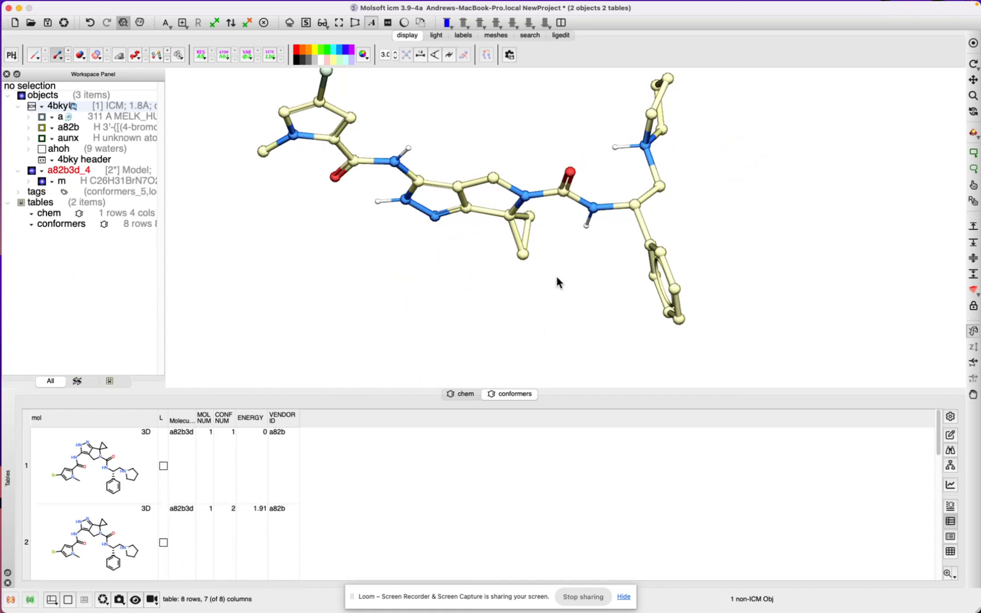
pyautogui.moveTo(594, 263); pyautogui.dragTo(606, 276)
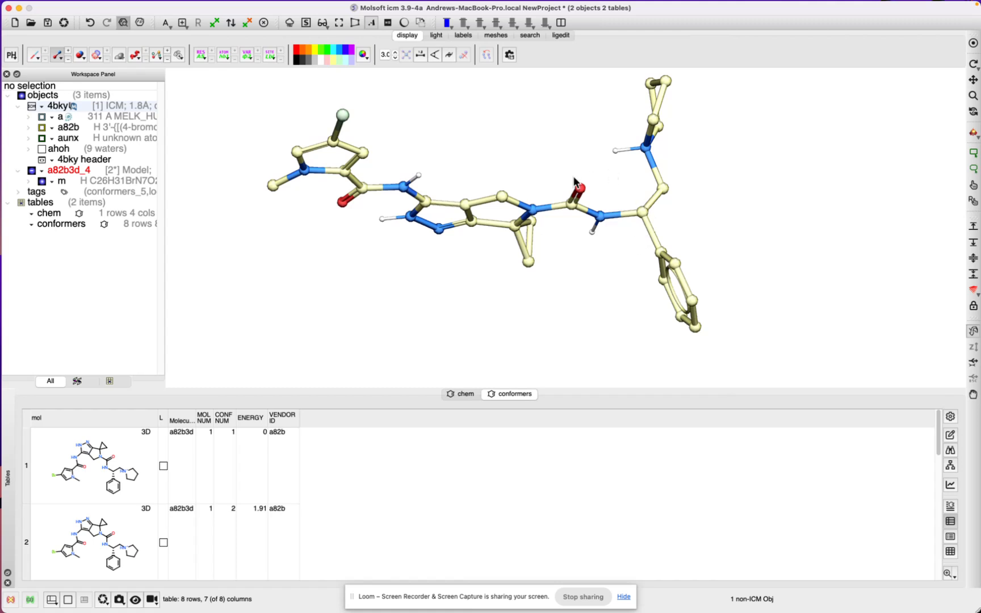
# Step: Set up a torsion analysis of the conformers table using the drawn torsion pattern [C:4][C:3][N:2][C:1]=O
pyautogui.scroll(-5, 351, 484)
pyautogui.scroll(5, 351, 485)
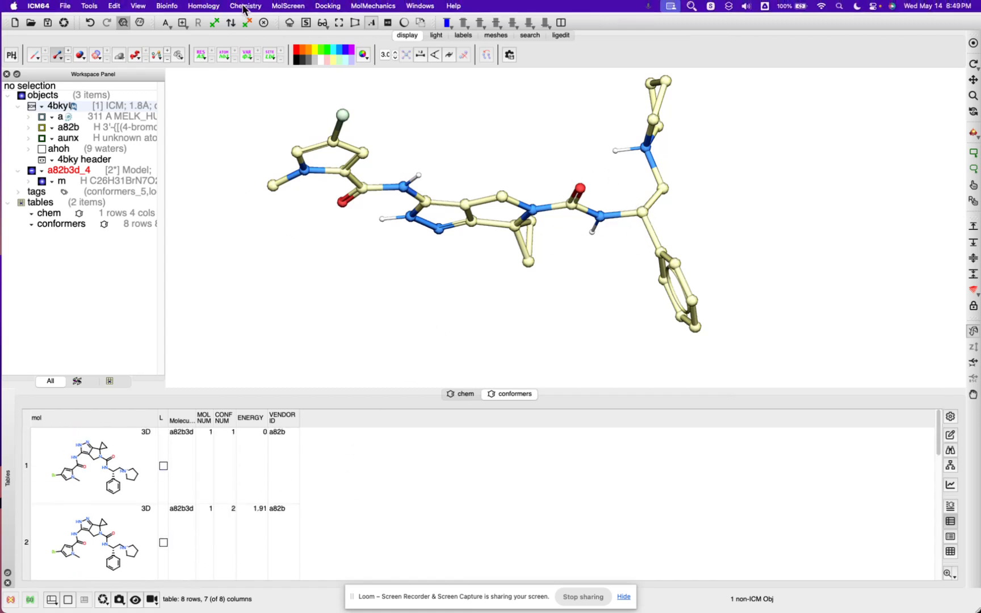
pyautogui.click(244, 6)
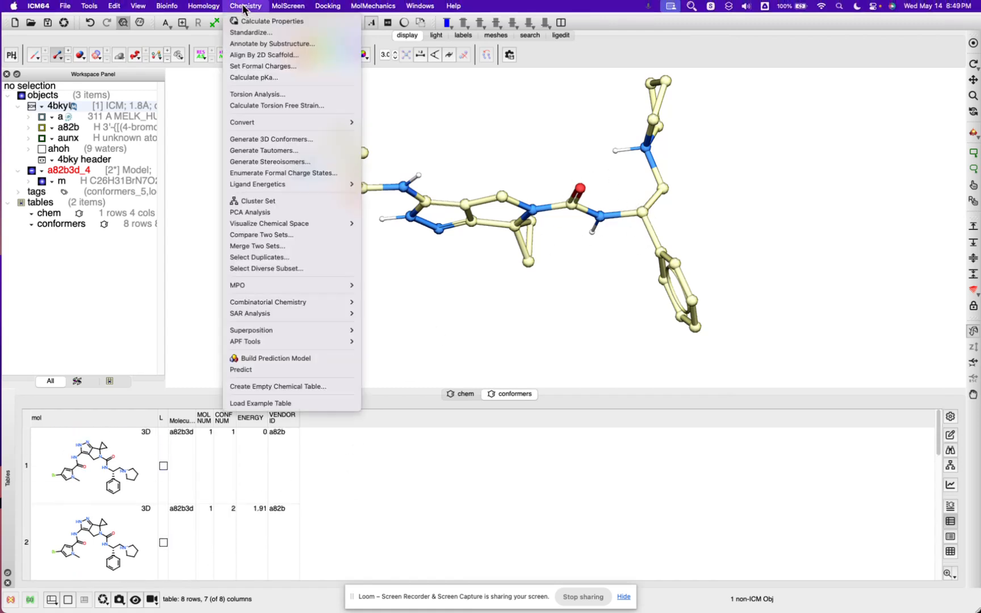
pyautogui.click(247, 95)
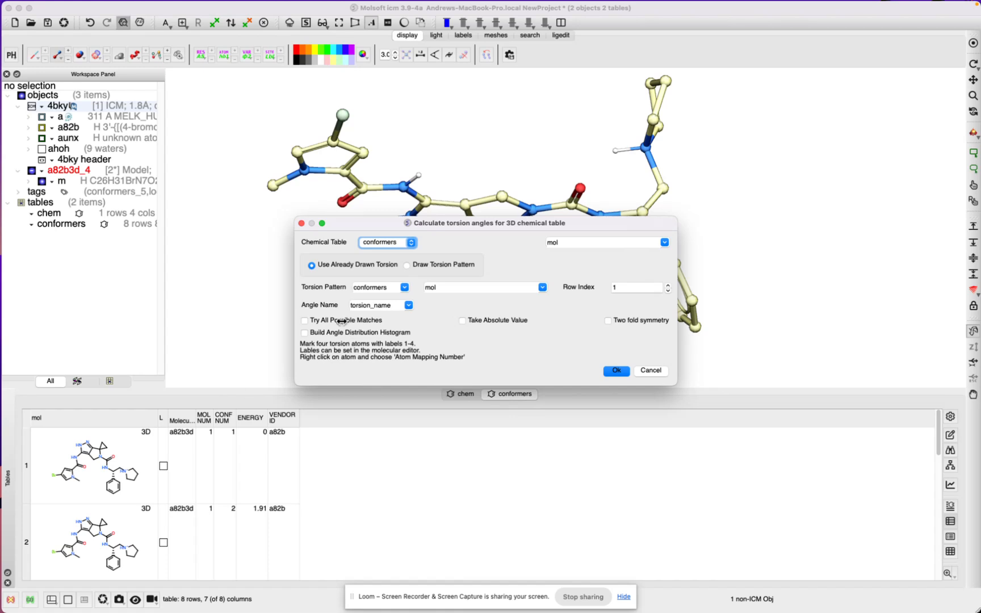
pyautogui.click(406, 267)
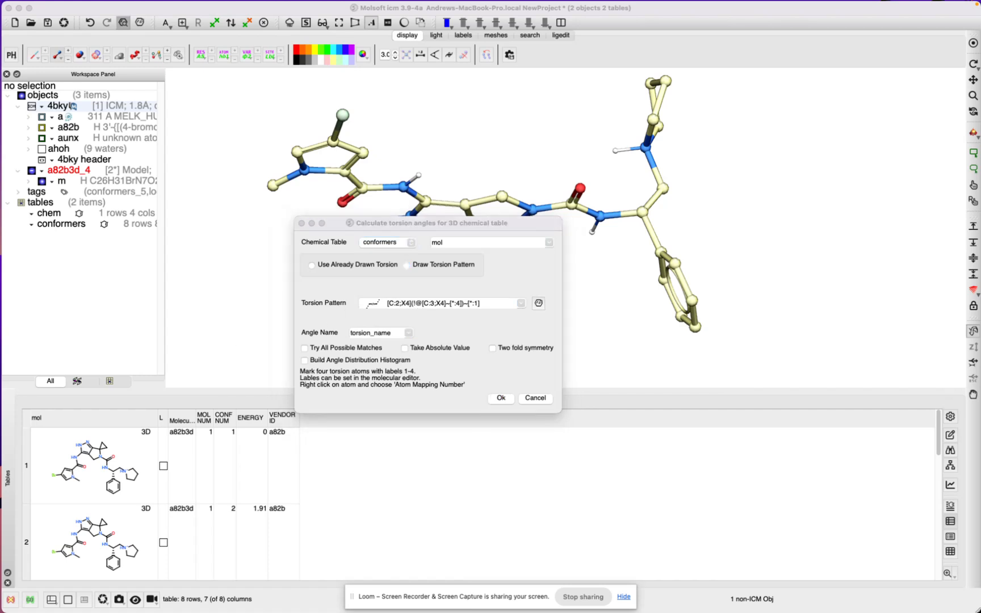
pyautogui.click(416, 303)
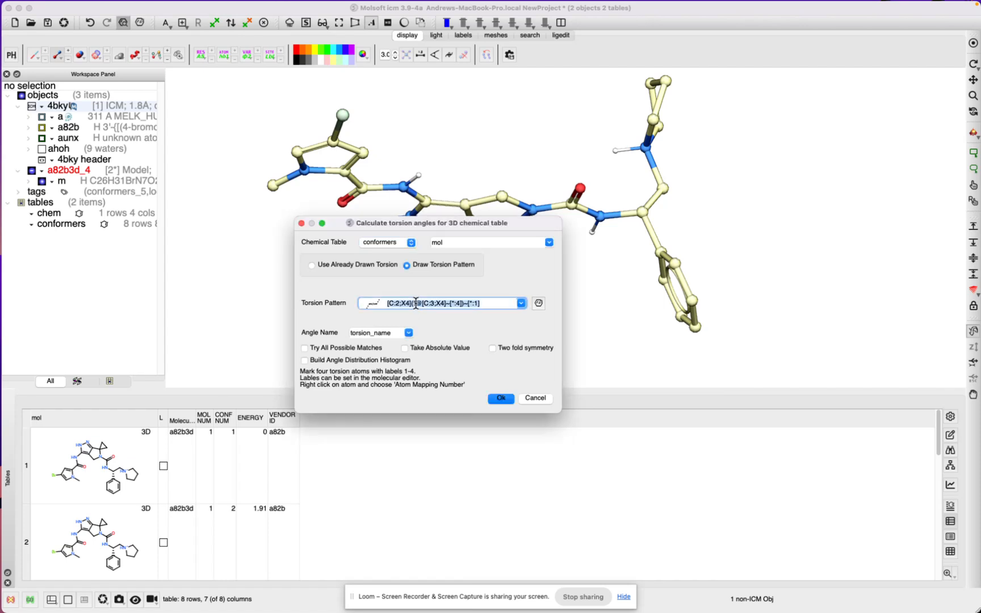
pyautogui.write('[C:4][C:3][N:2][C:1]=O |')
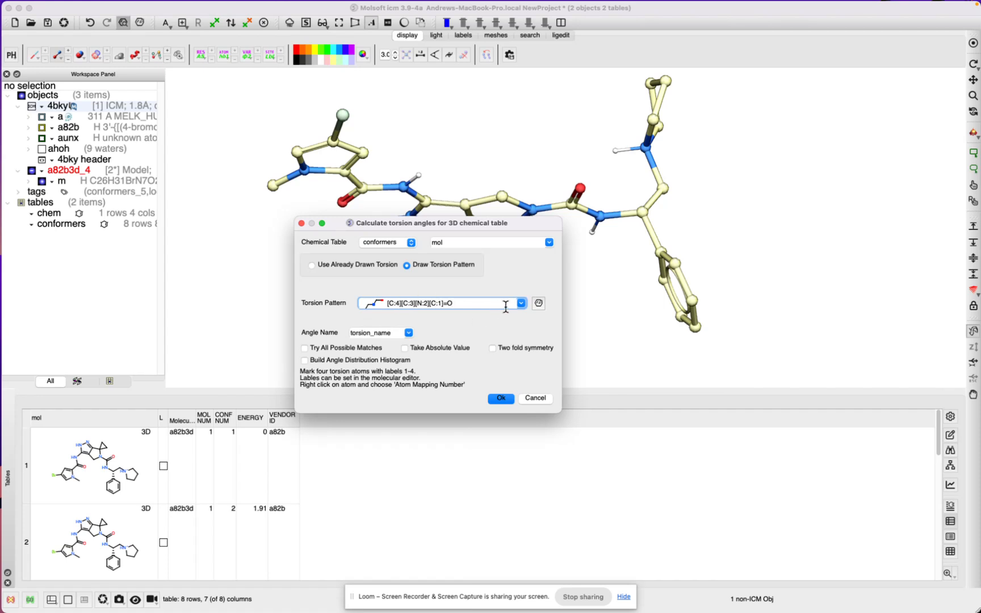
# Step: Examine the torsion pattern in the molecule editor, including the atom mapping options of atoms C:1 and N:2, then close the editor
pyautogui.click(540, 303)
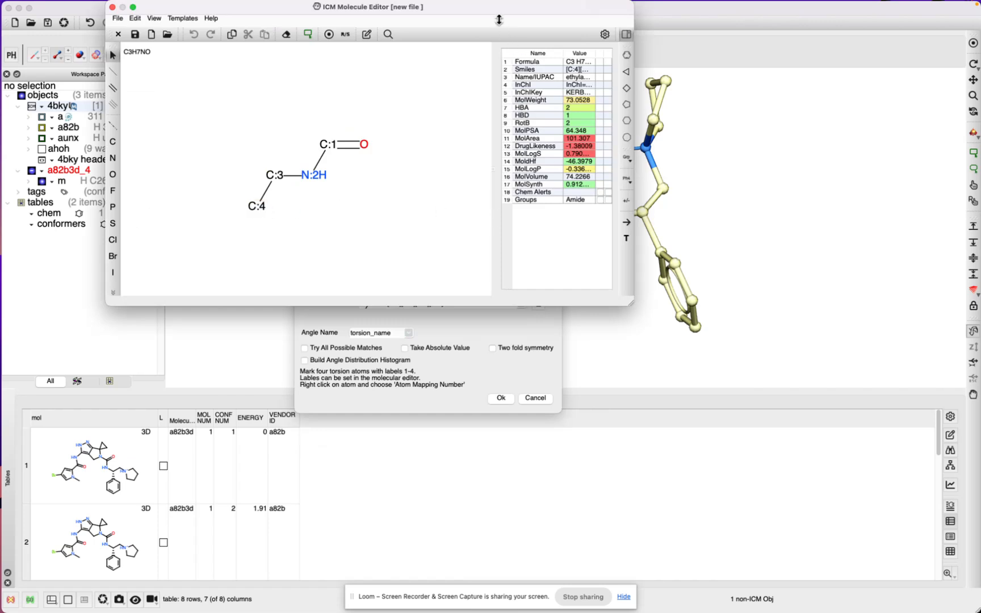
pyautogui.moveTo(493, 11); pyautogui.dragTo(410, 92)
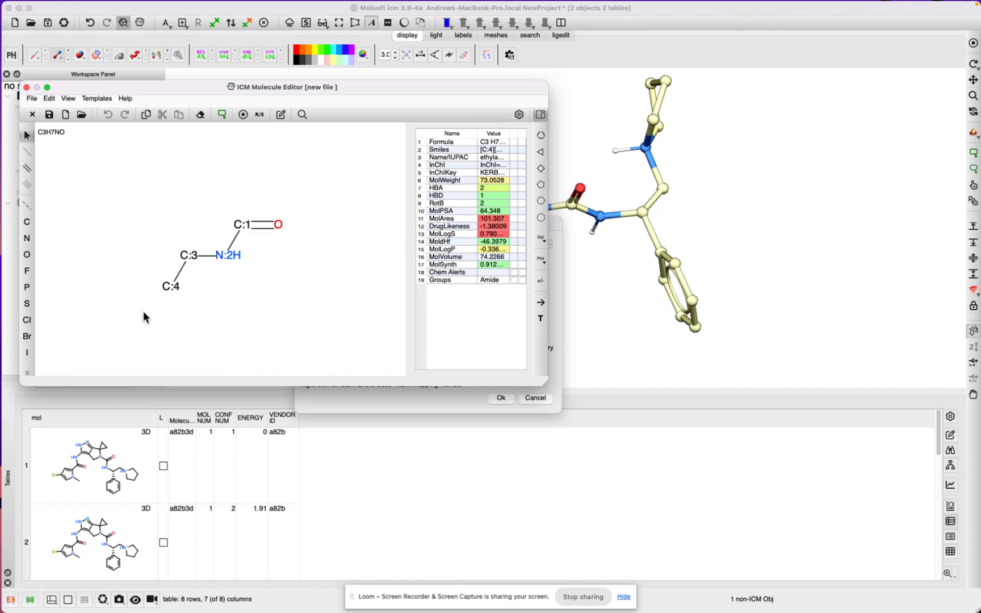
pyautogui.rightClick(246, 231)
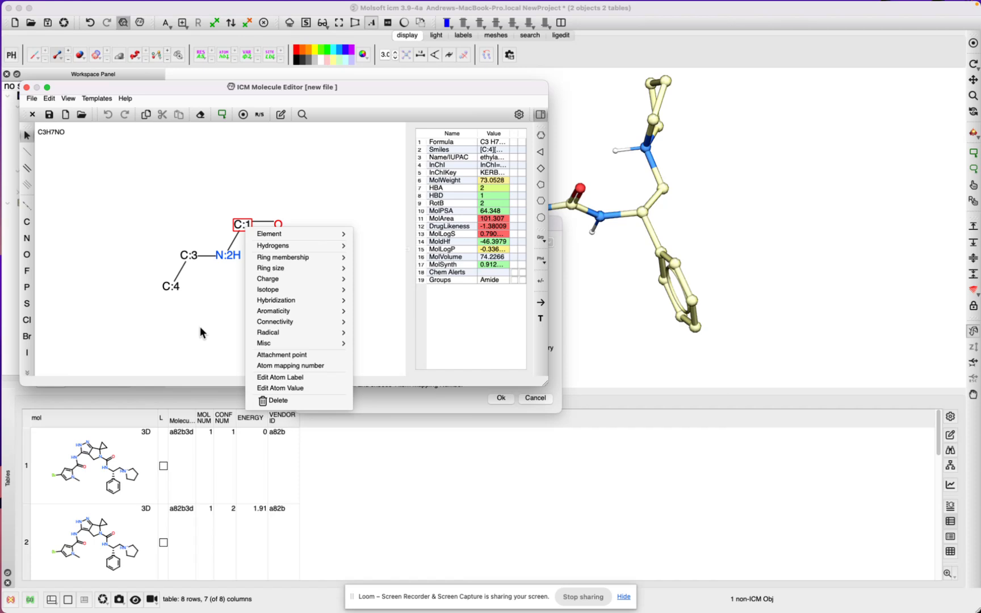
pyautogui.click(359, 91)
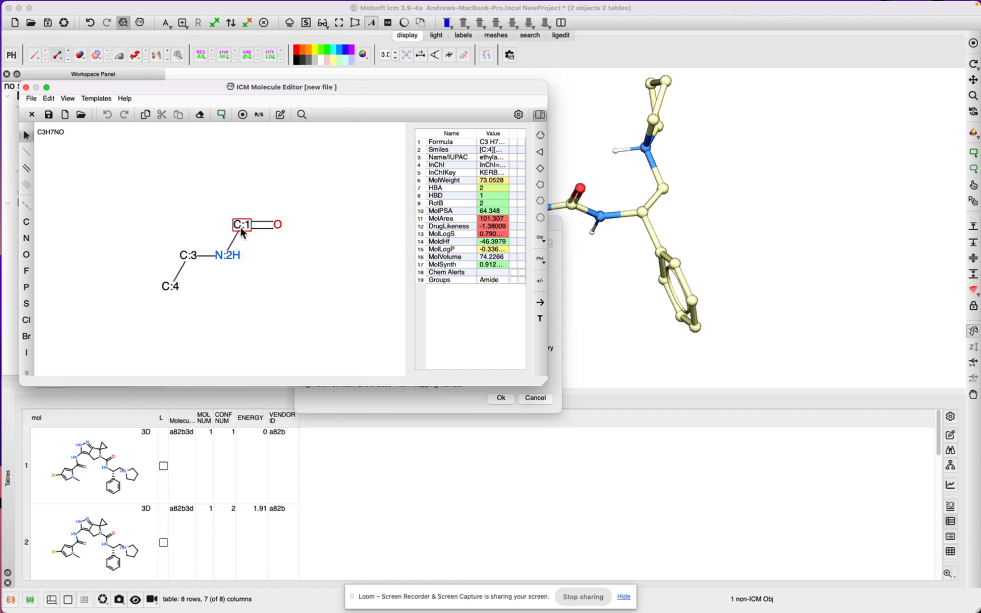
pyautogui.rightClick(226, 256)
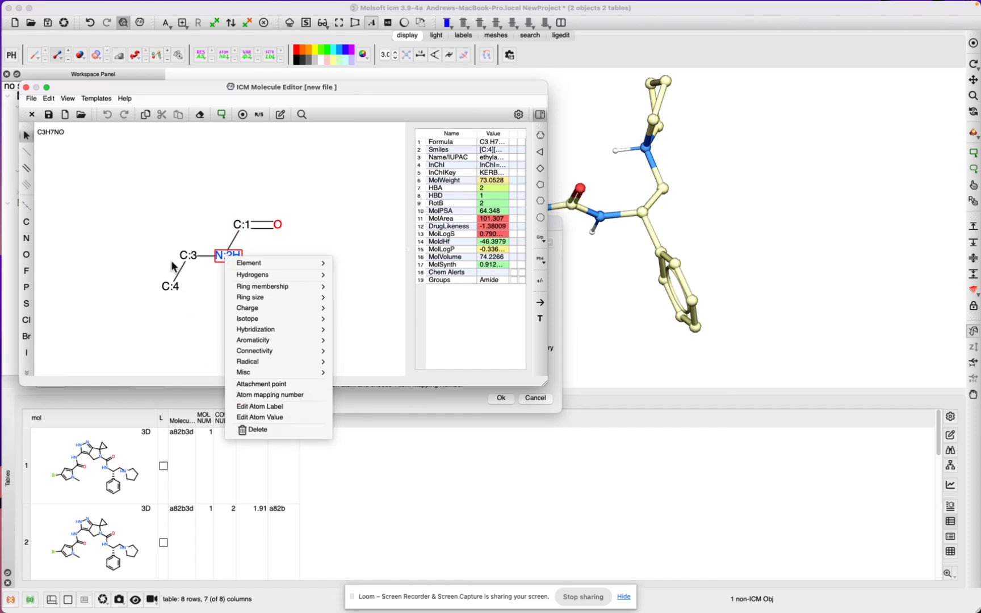
pyautogui.click(91, 96)
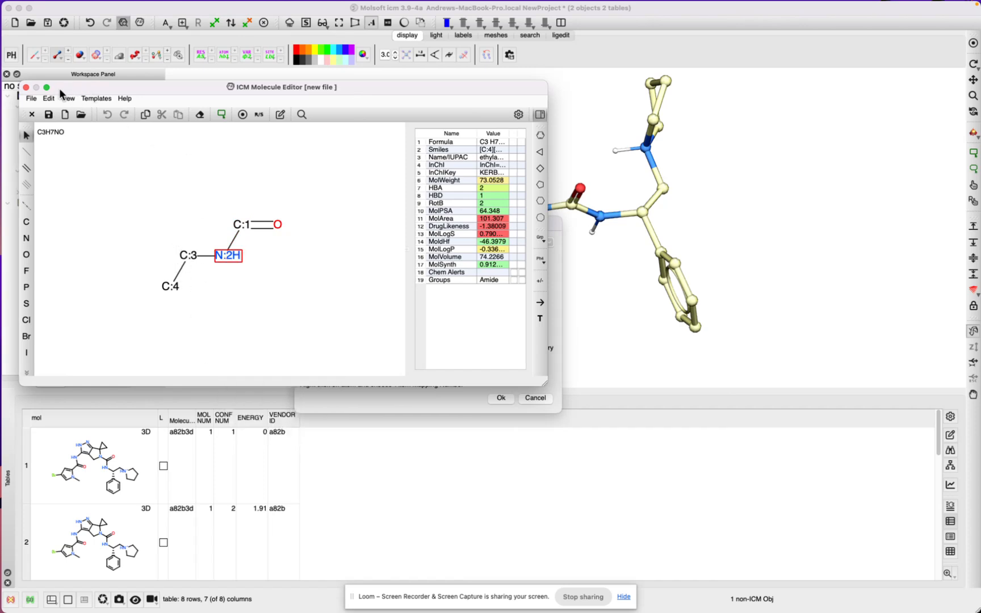
pyautogui.click(25, 87)
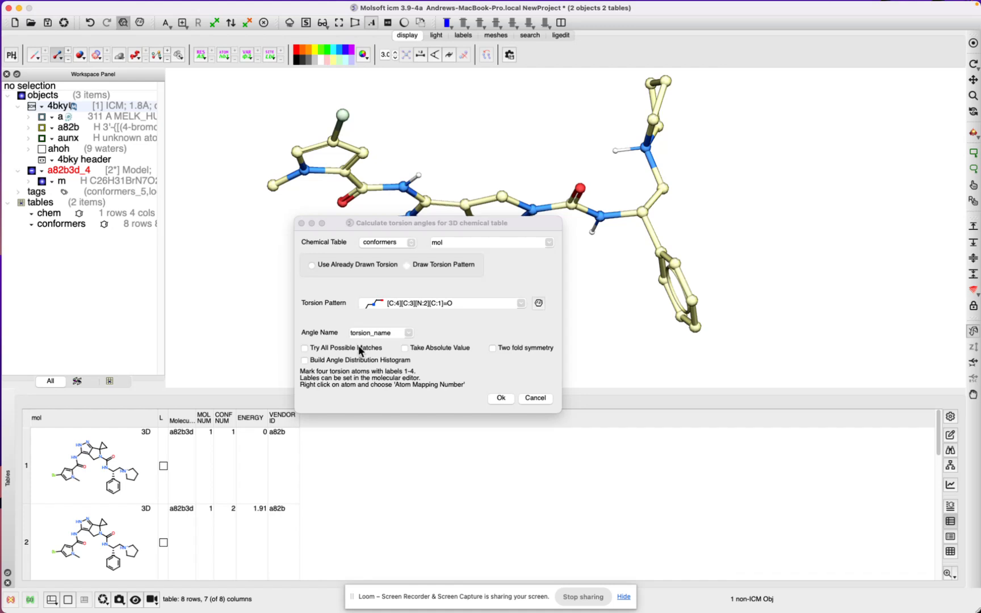
# Step: Calculate the torsion angles with an angle distribution histogram, and enlarge the table area to review the conformers' values
pyautogui.click(332, 361)
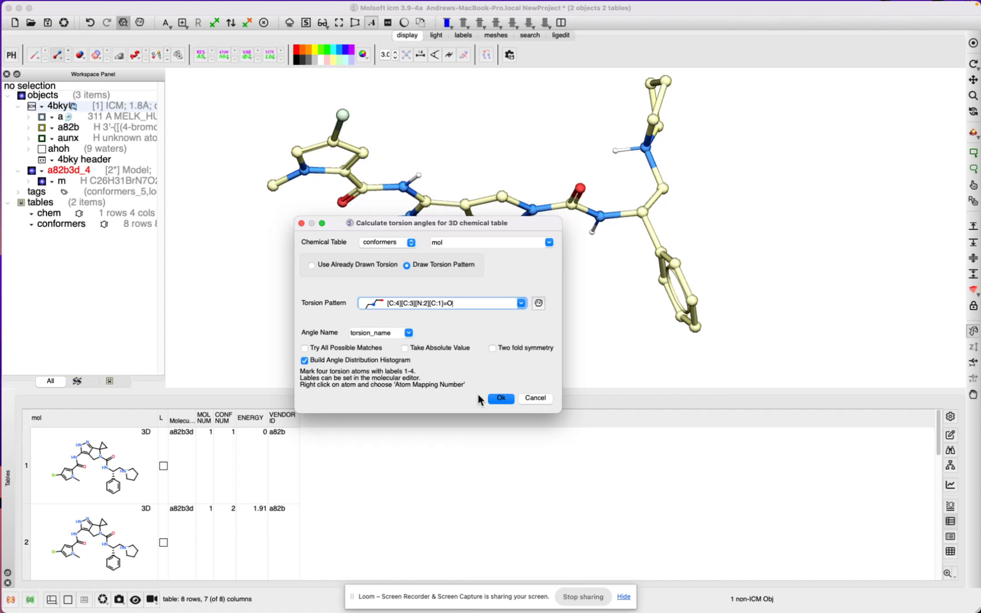
pyautogui.click(497, 399)
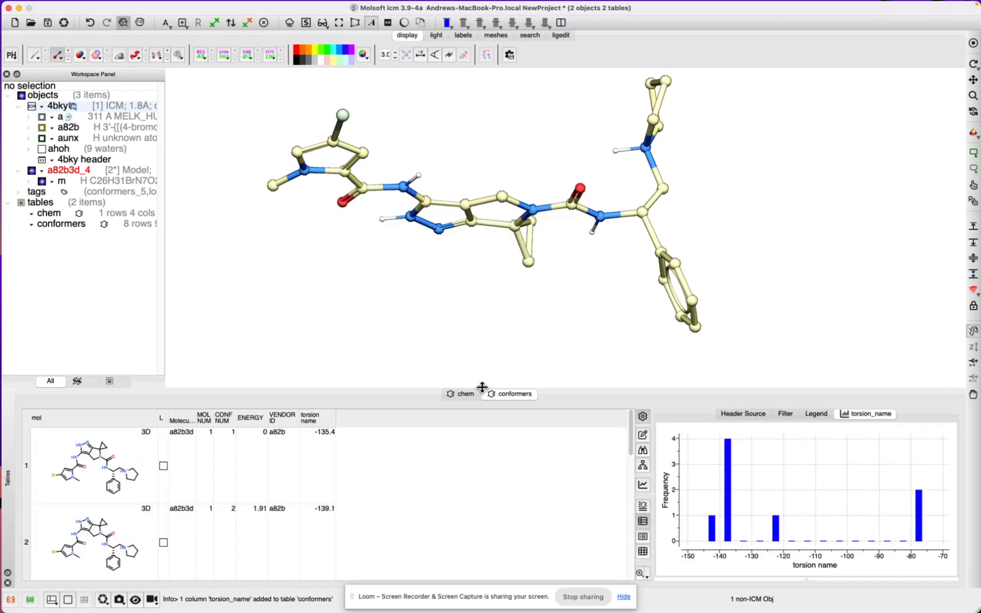
pyautogui.moveTo(564, 386); pyautogui.dragTo(561, 323)
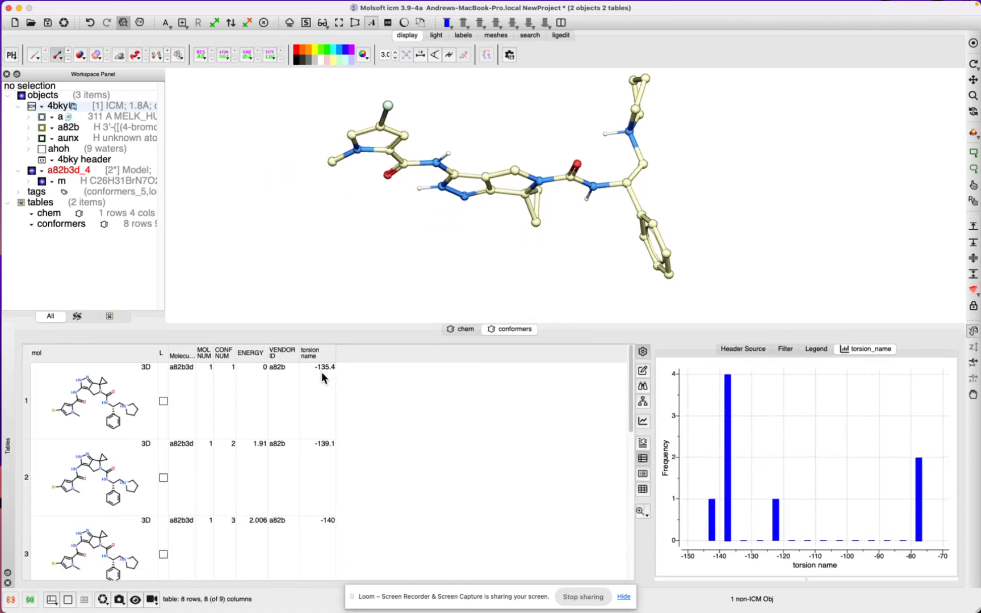
pyautogui.scroll(-2, 321, 373)
pyautogui.scroll(2, 320, 375)
pyautogui.scroll(-5, 196, 384)
pyautogui.scroll(5, 213, 390)
# Step: Hide conformer a82b3d_4 and display ligand a82b centred in the 3D view with its torsion labels readable
pyautogui.click(33, 171)
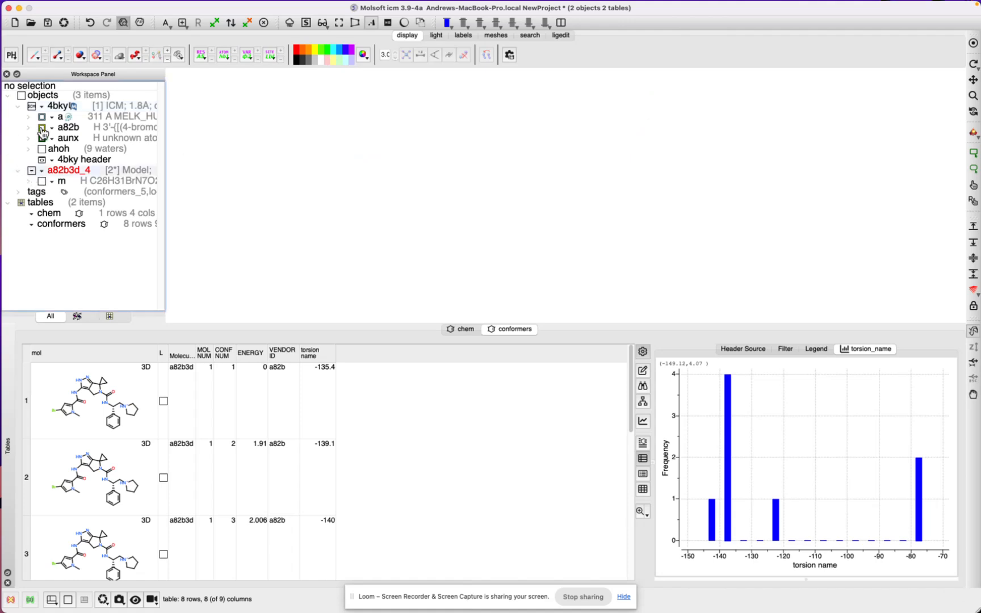
pyautogui.click(42, 128)
pyautogui.click(71, 128)
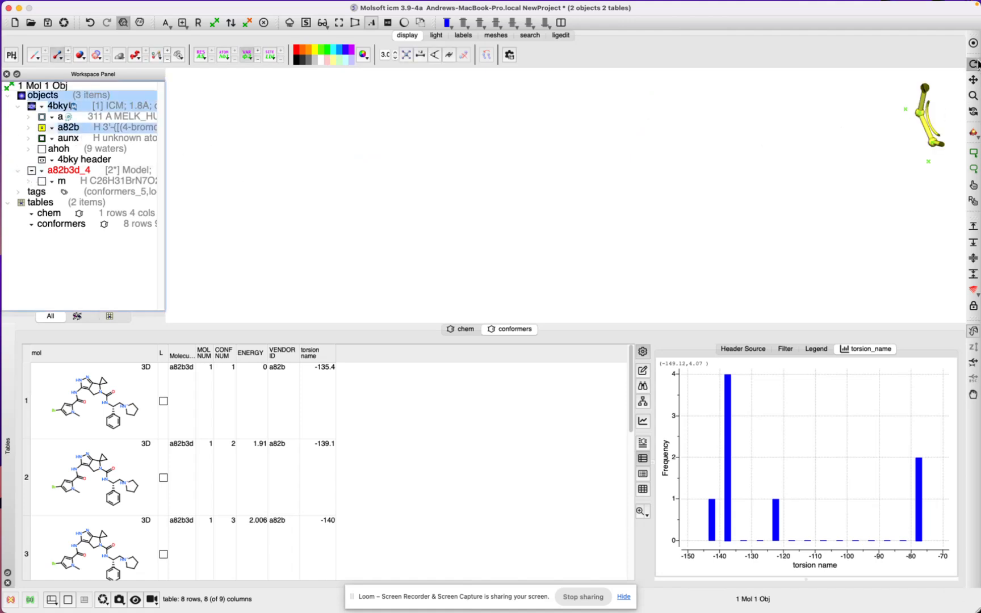
pyautogui.click(972, 45)
pyautogui.click(806, 229)
pyautogui.moveTo(806, 229); pyautogui.dragTo(784, 227)
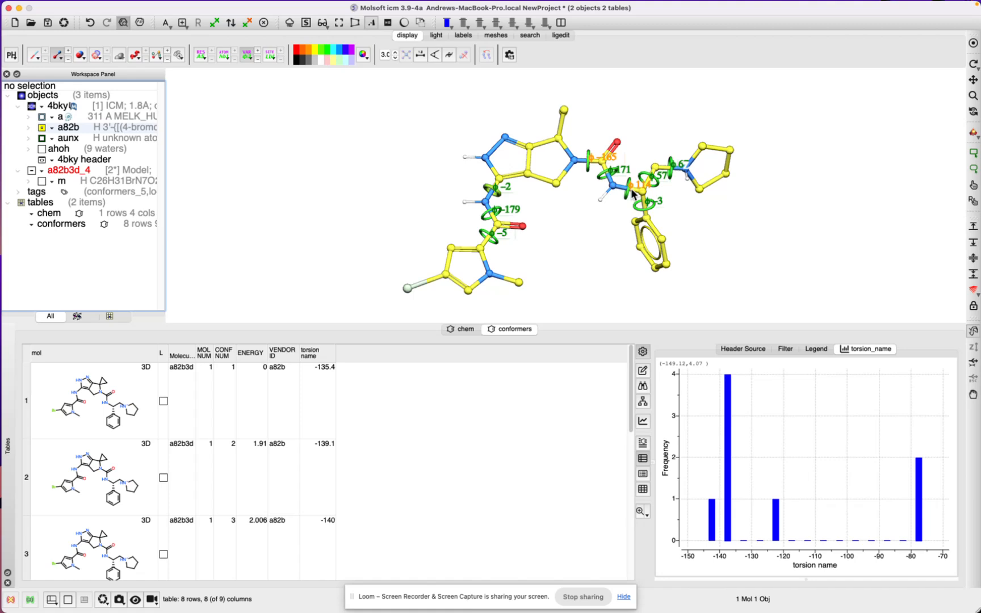
# Step: Rotate the torsion beside ligand a82b's phenyl-bearing carbon and pick the histogram bars near -138 and -78 degrees
pyautogui.moveTo(629, 194); pyautogui.dragTo(629, 197)
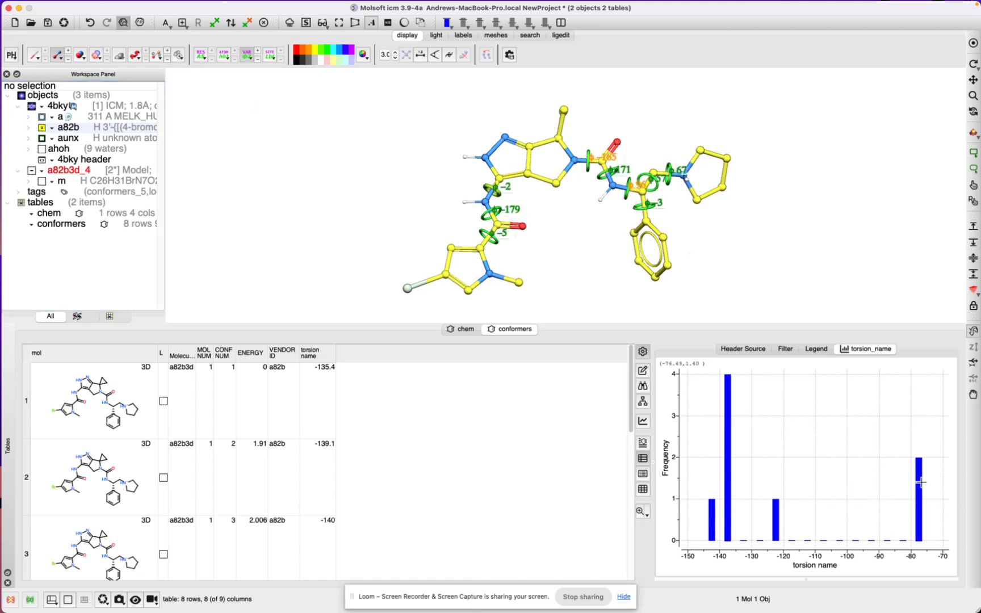
pyautogui.click(730, 491)
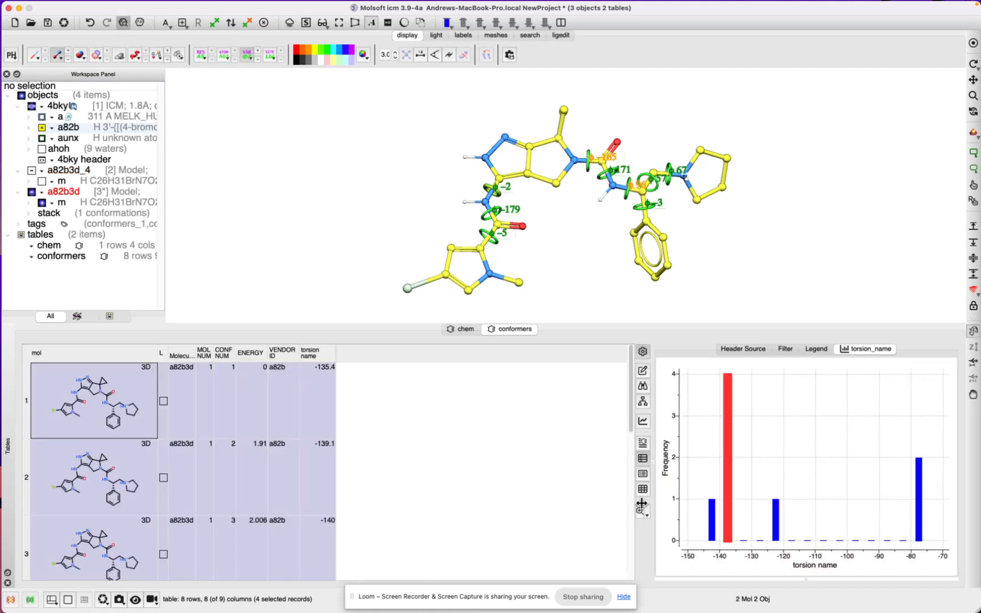
pyautogui.click(920, 490)
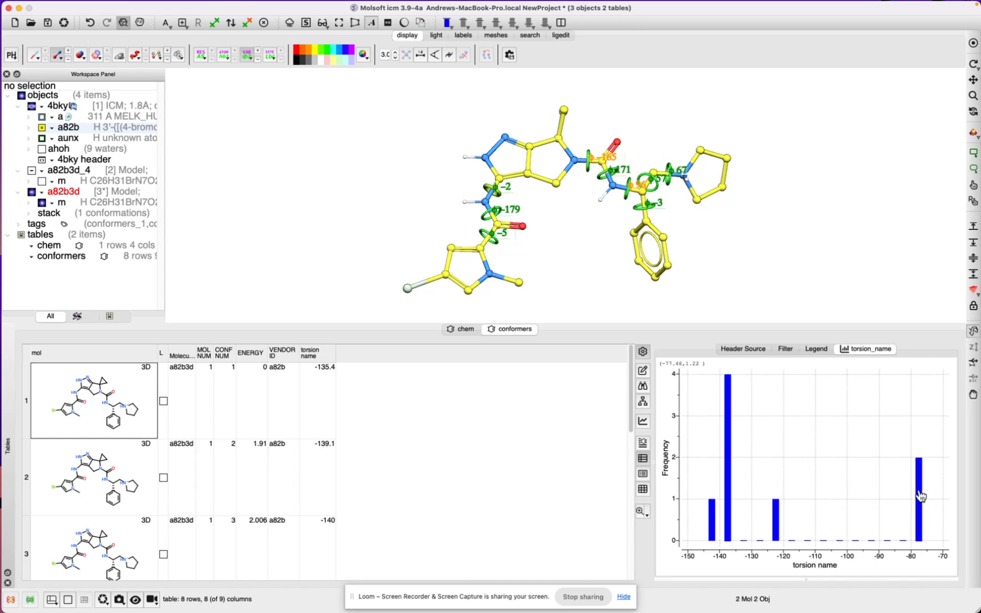
# Step: Locate the conformers behind the histogram bar near -78 degrees, clear the selection and return to the first conformer row
pyautogui.click(920, 496)
pyautogui.click(549, 460)
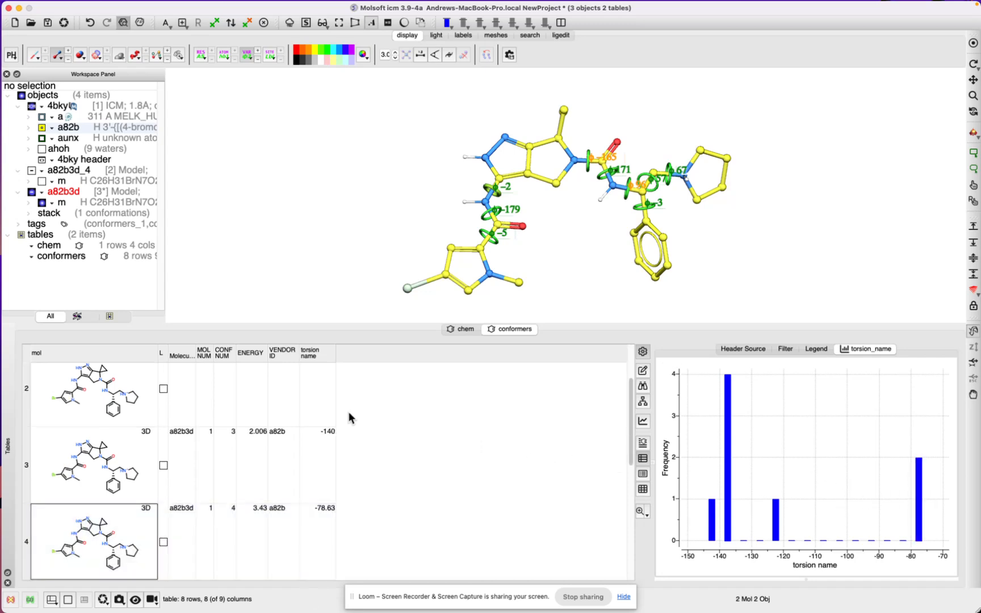
pyautogui.scroll(3, 352, 411)
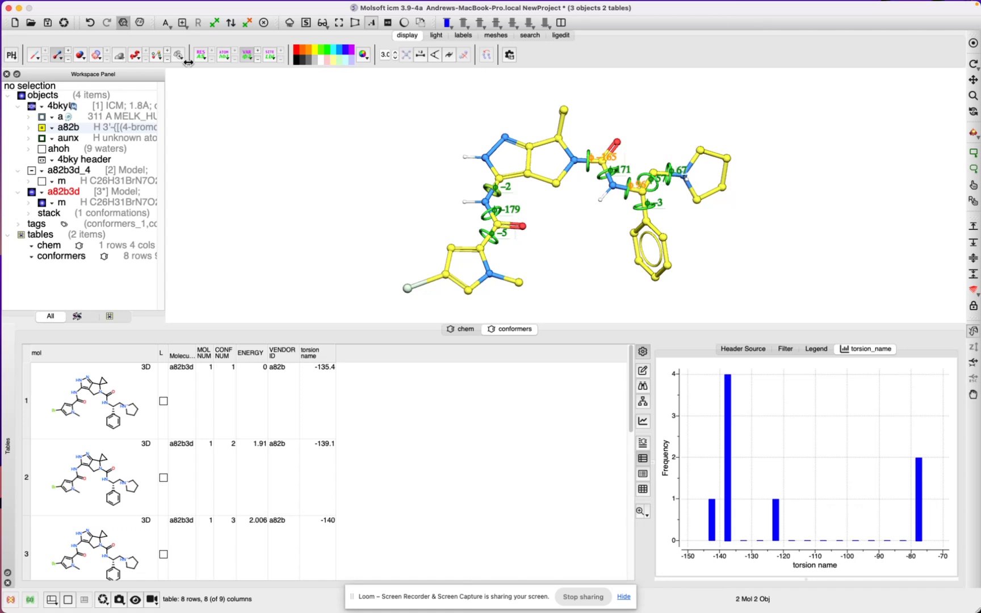
# Step: Calculate the torsion free strain for the mol column of the conformers table with nParallel 1, and sort the rows by ascending Free Strain
pyautogui.click(244, 7)
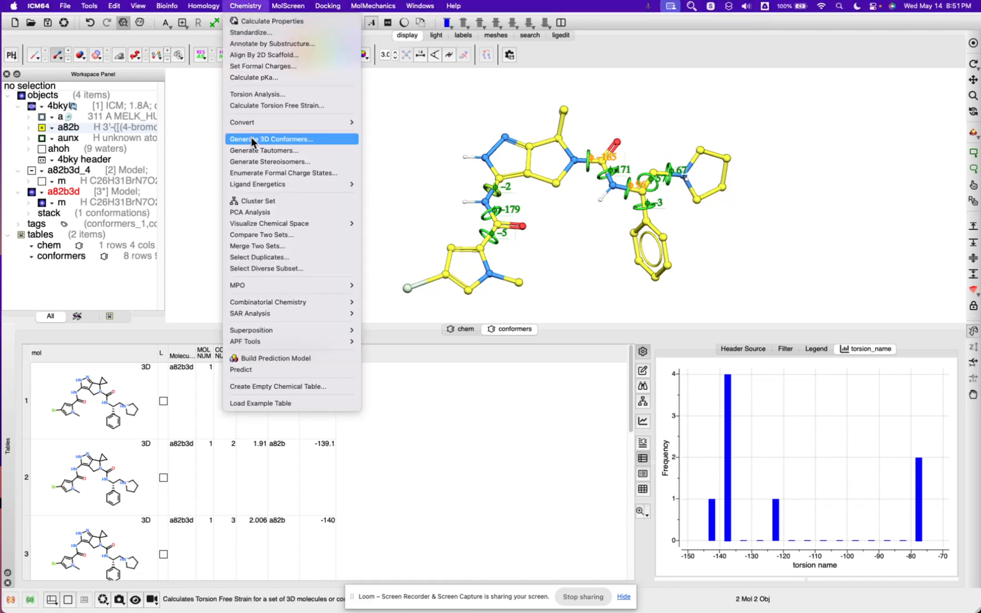
pyautogui.click(263, 105)
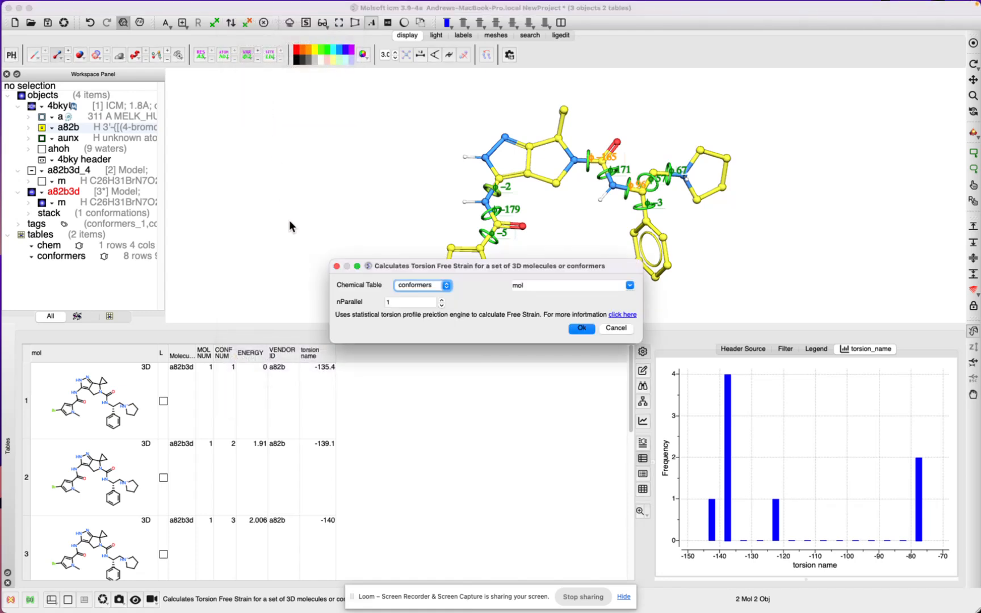
pyautogui.click(393, 302)
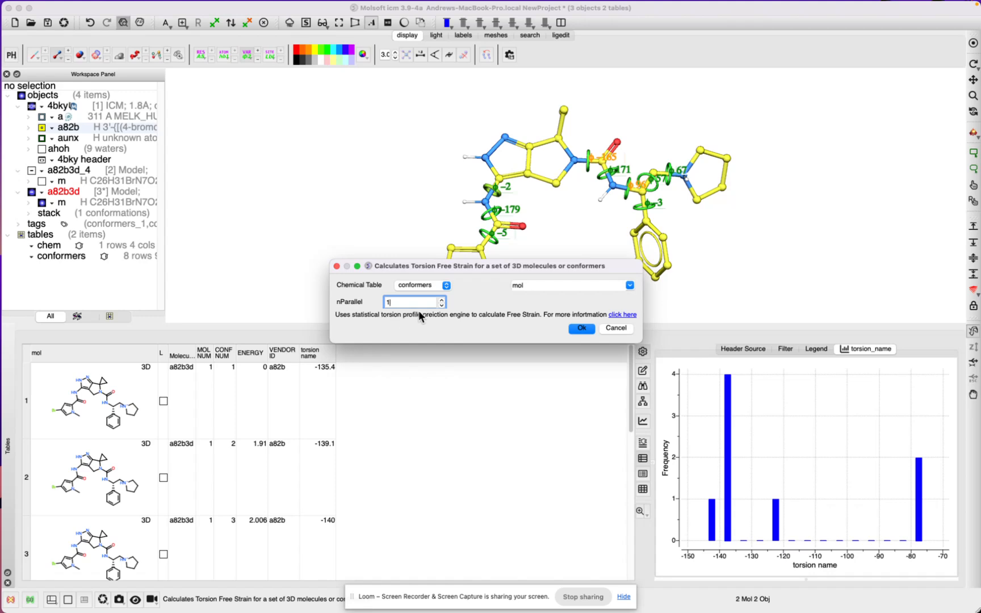
pyautogui.click(580, 328)
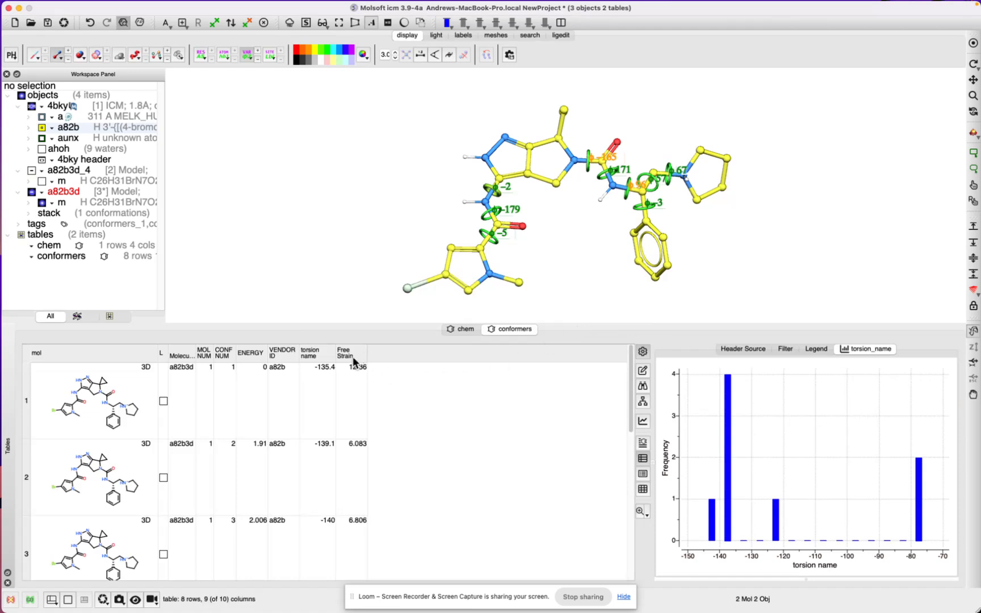
pyautogui.click(353, 356)
pyautogui.scroll(2, 356, 375)
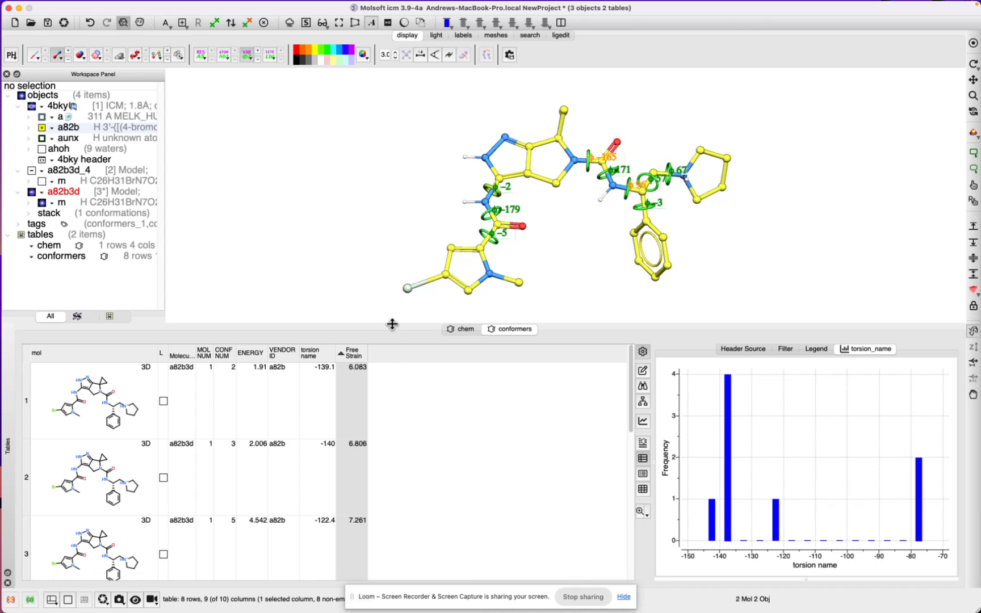
# Step: Bring up the ligand editing tools for the displayed ligand a82b
pyautogui.click(559, 35)
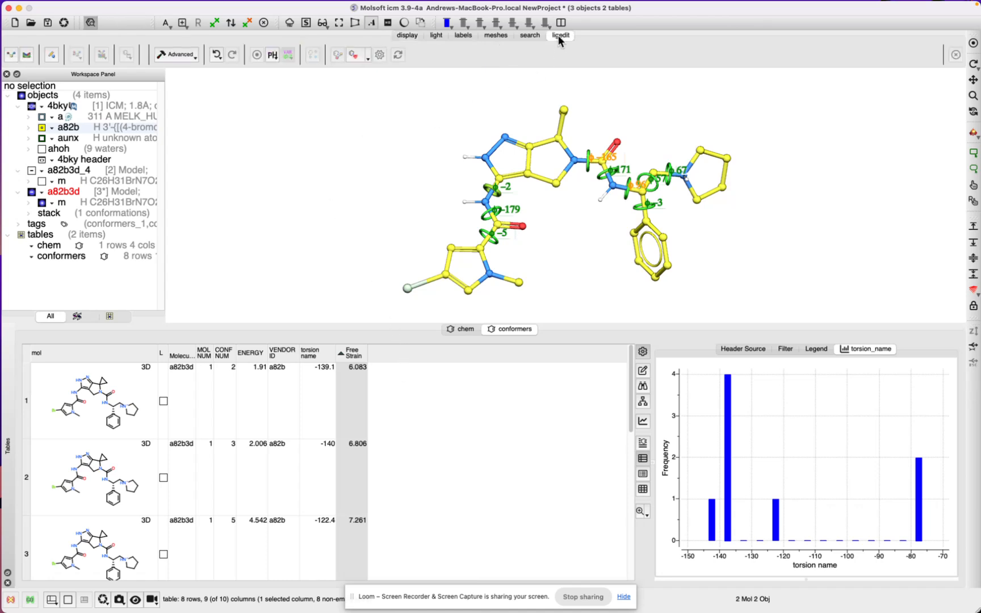